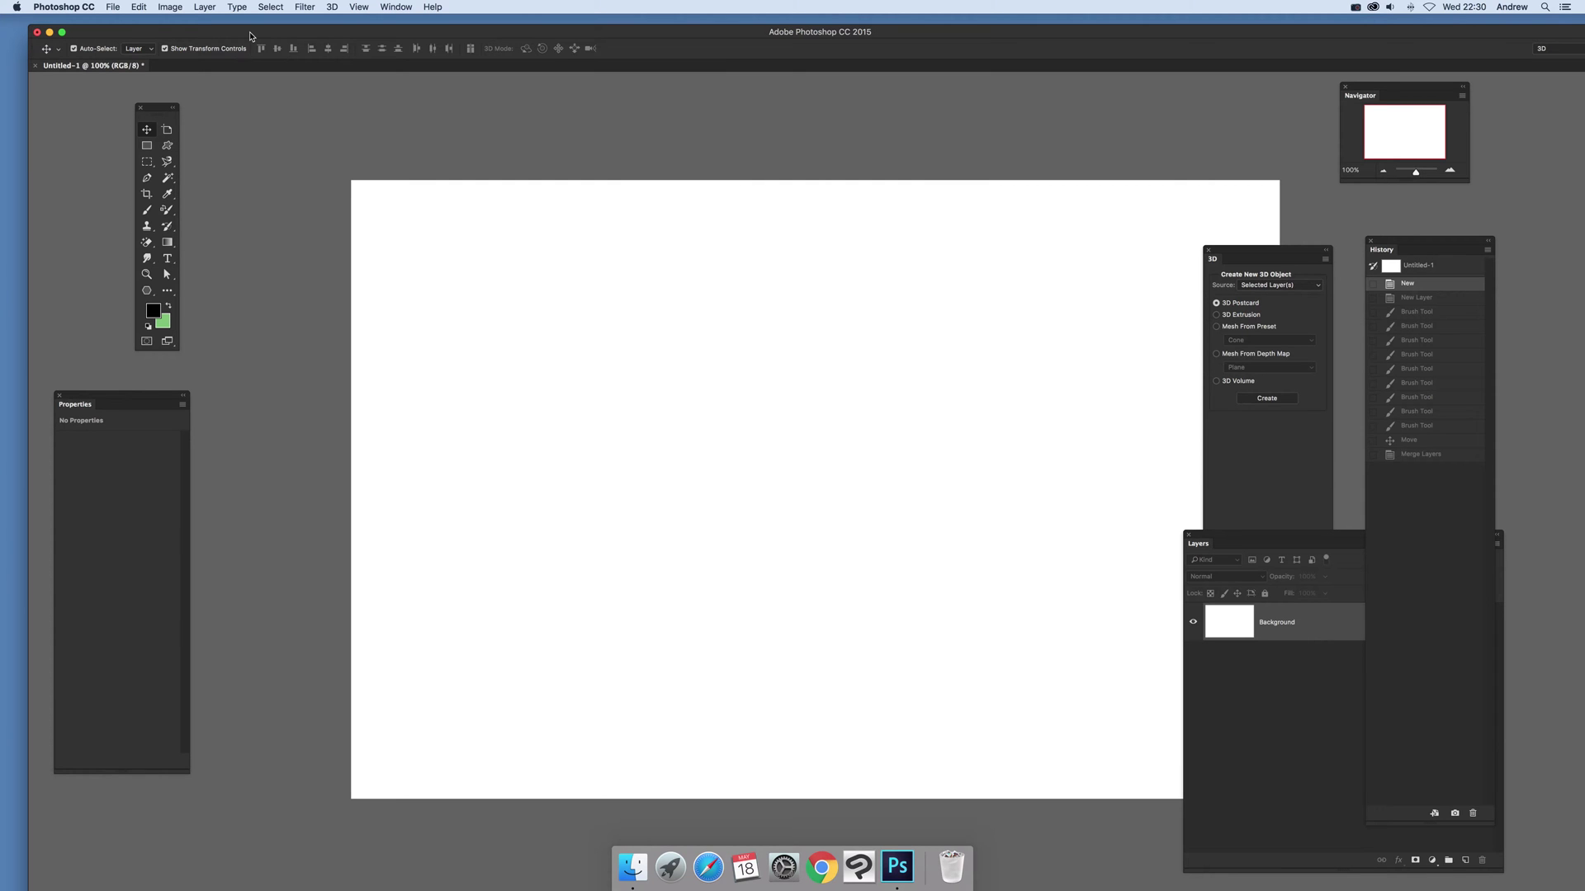
# Step: Add a blank Layer 1 above the Background and choose the Brush tool's 416 px square-spiral tip
pyautogui.click(201, 7)
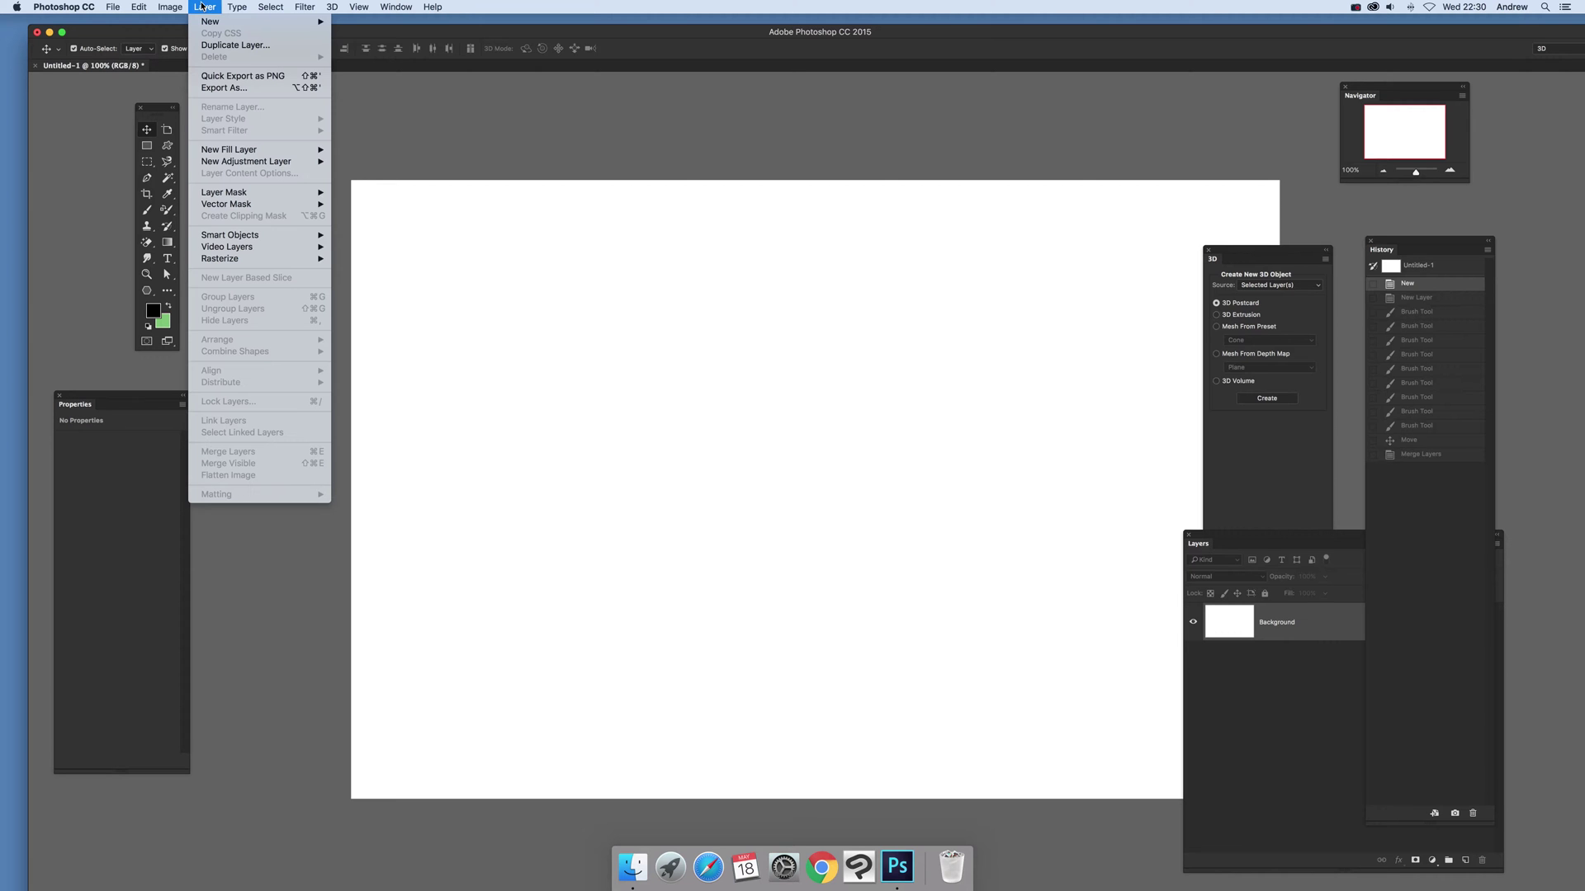
pyautogui.moveTo(203, 23)
pyautogui.click(394, 24)
pyautogui.click(694, 367)
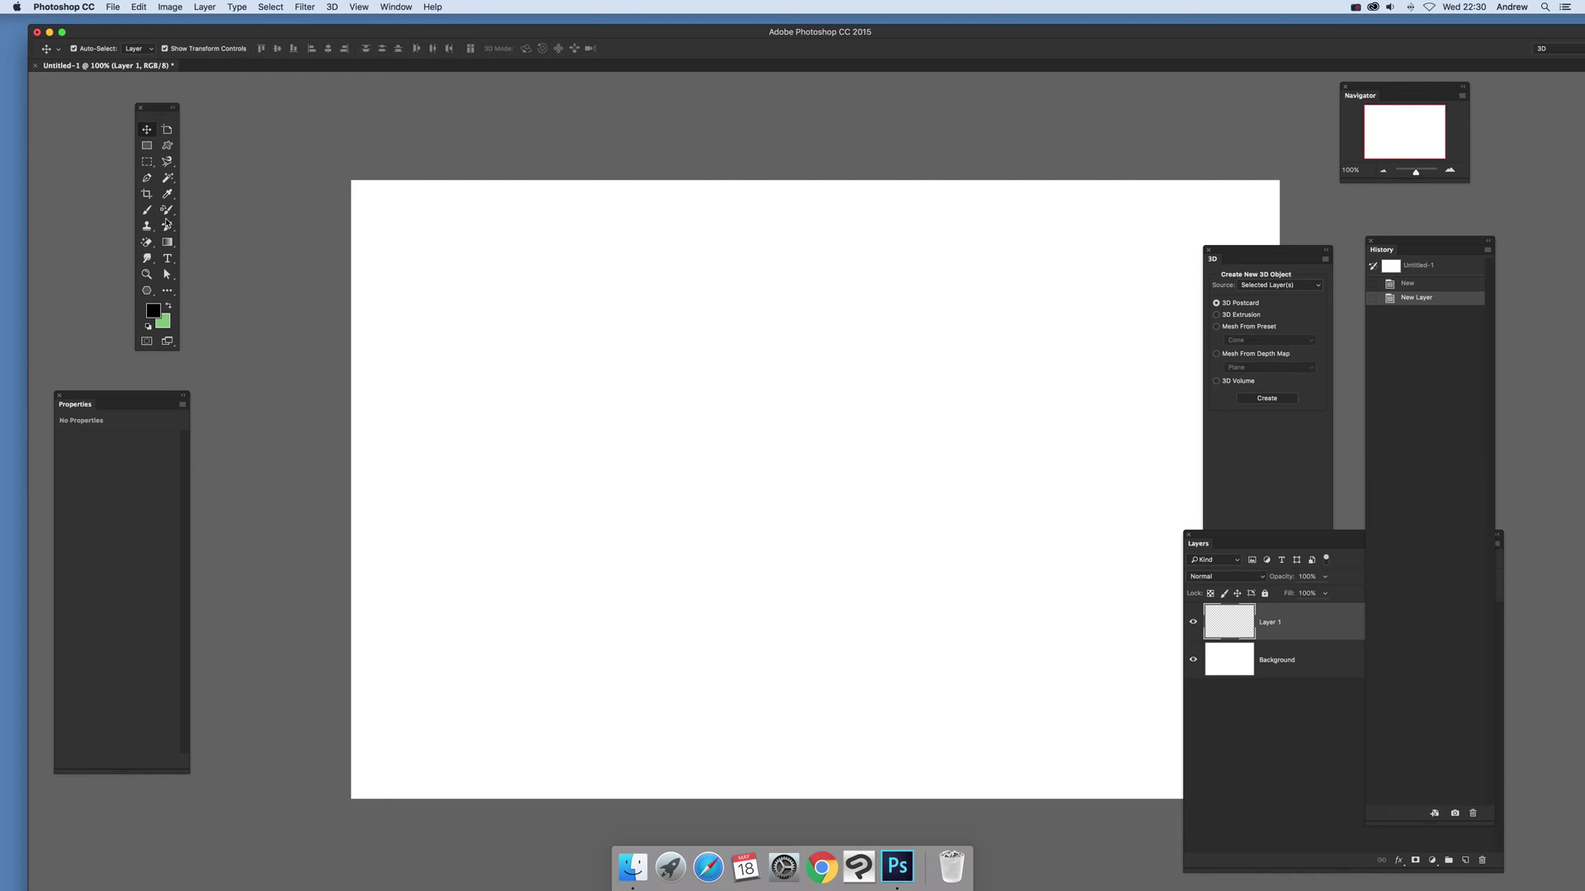
pyautogui.click(147, 209)
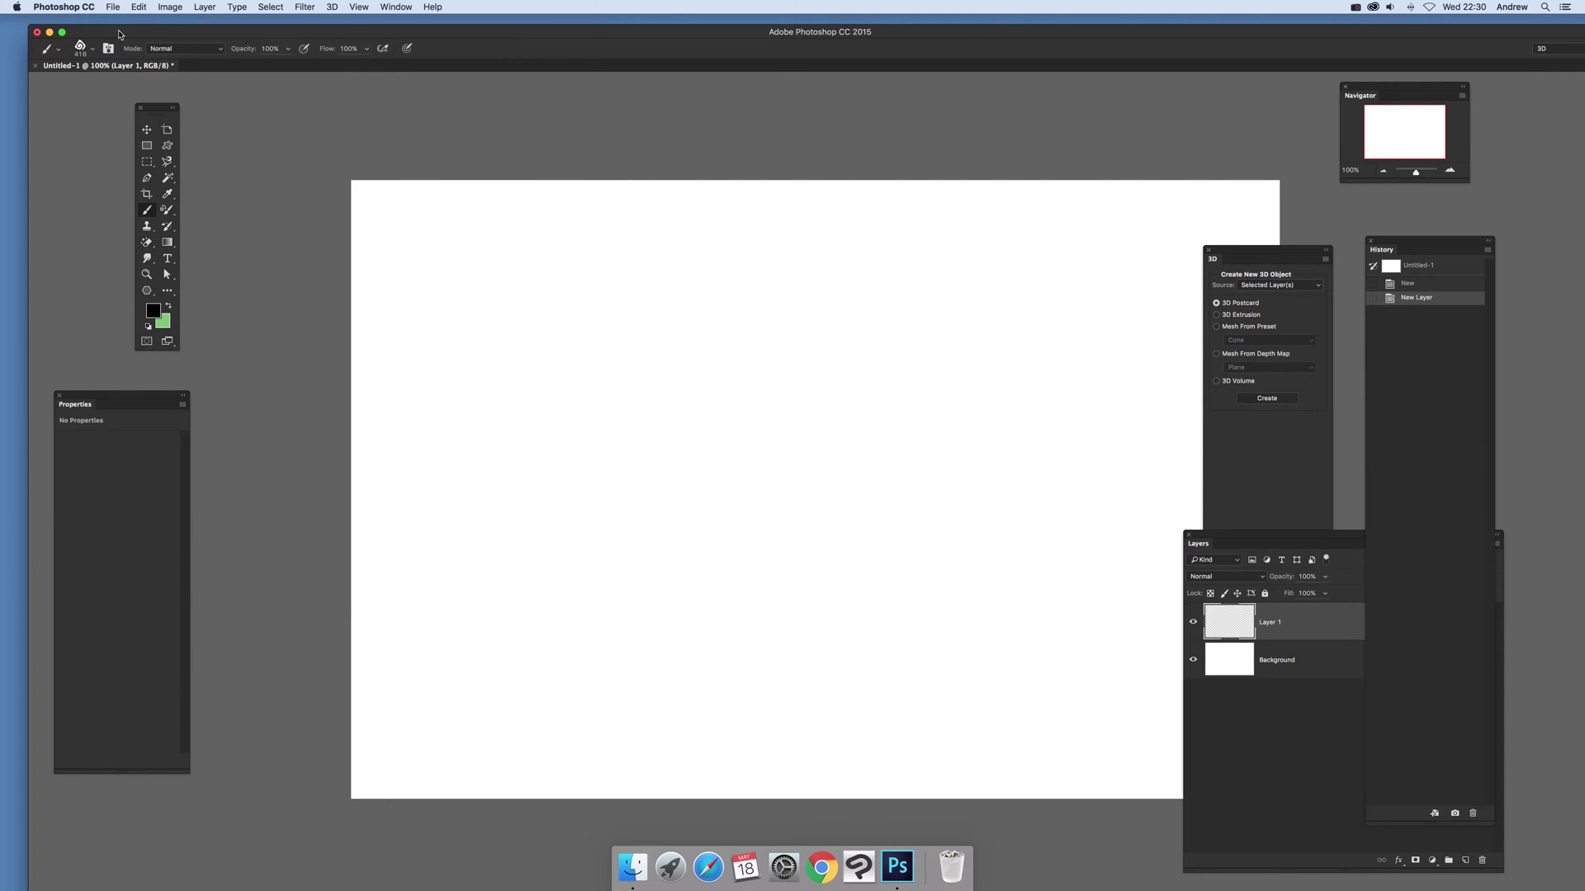
pyautogui.click(93, 50)
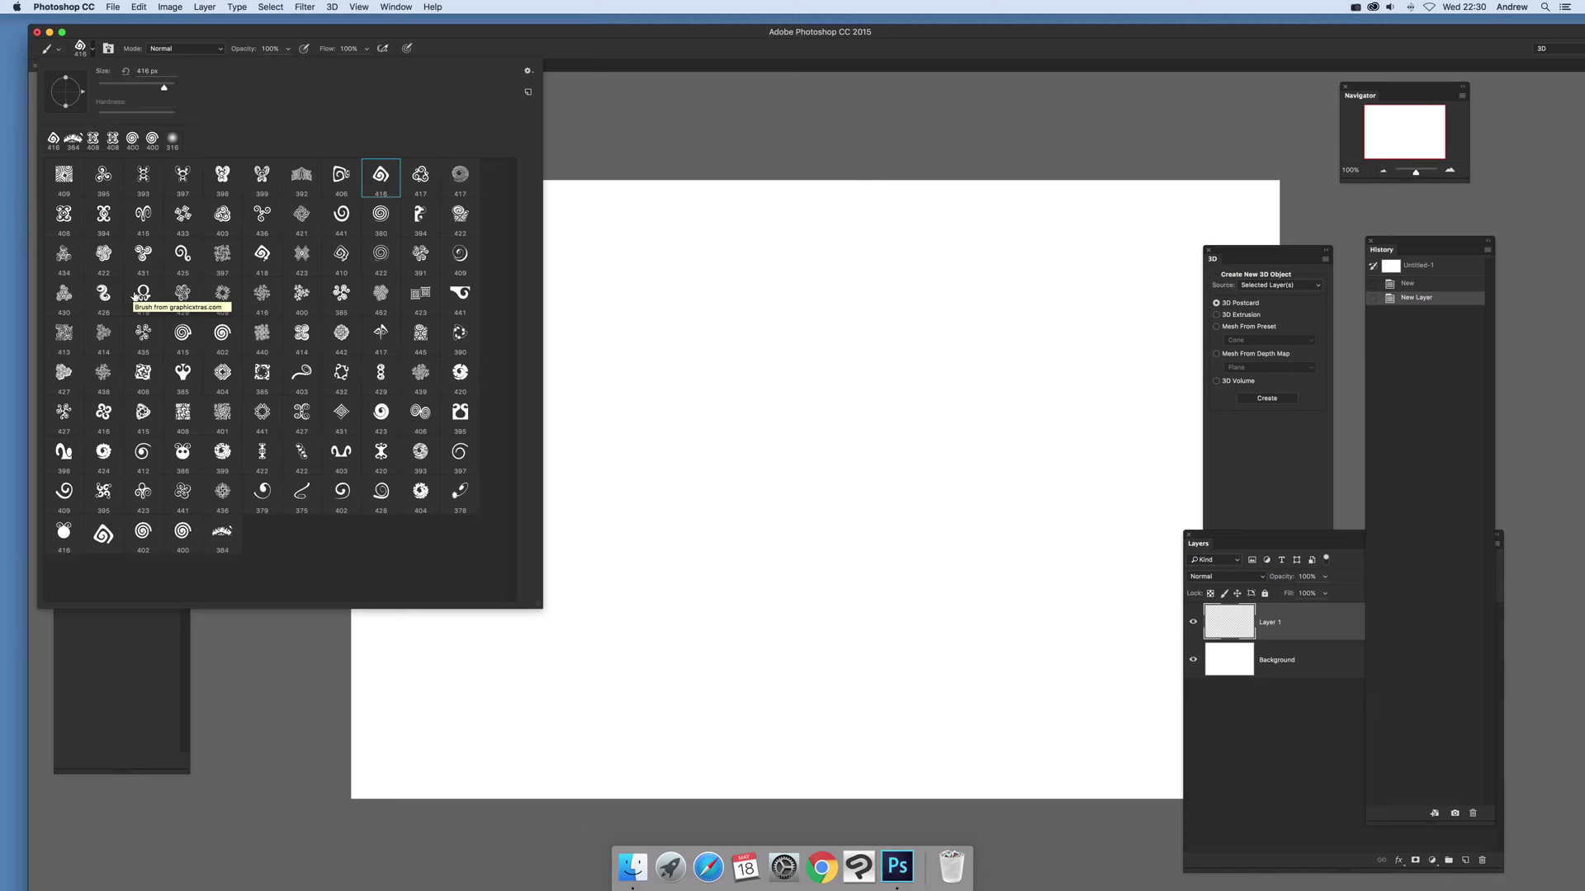
# Step: Stamp a diagonal grid of overlapping black square spirals across the left half of Layer 1
pyautogui.click(646, 47)
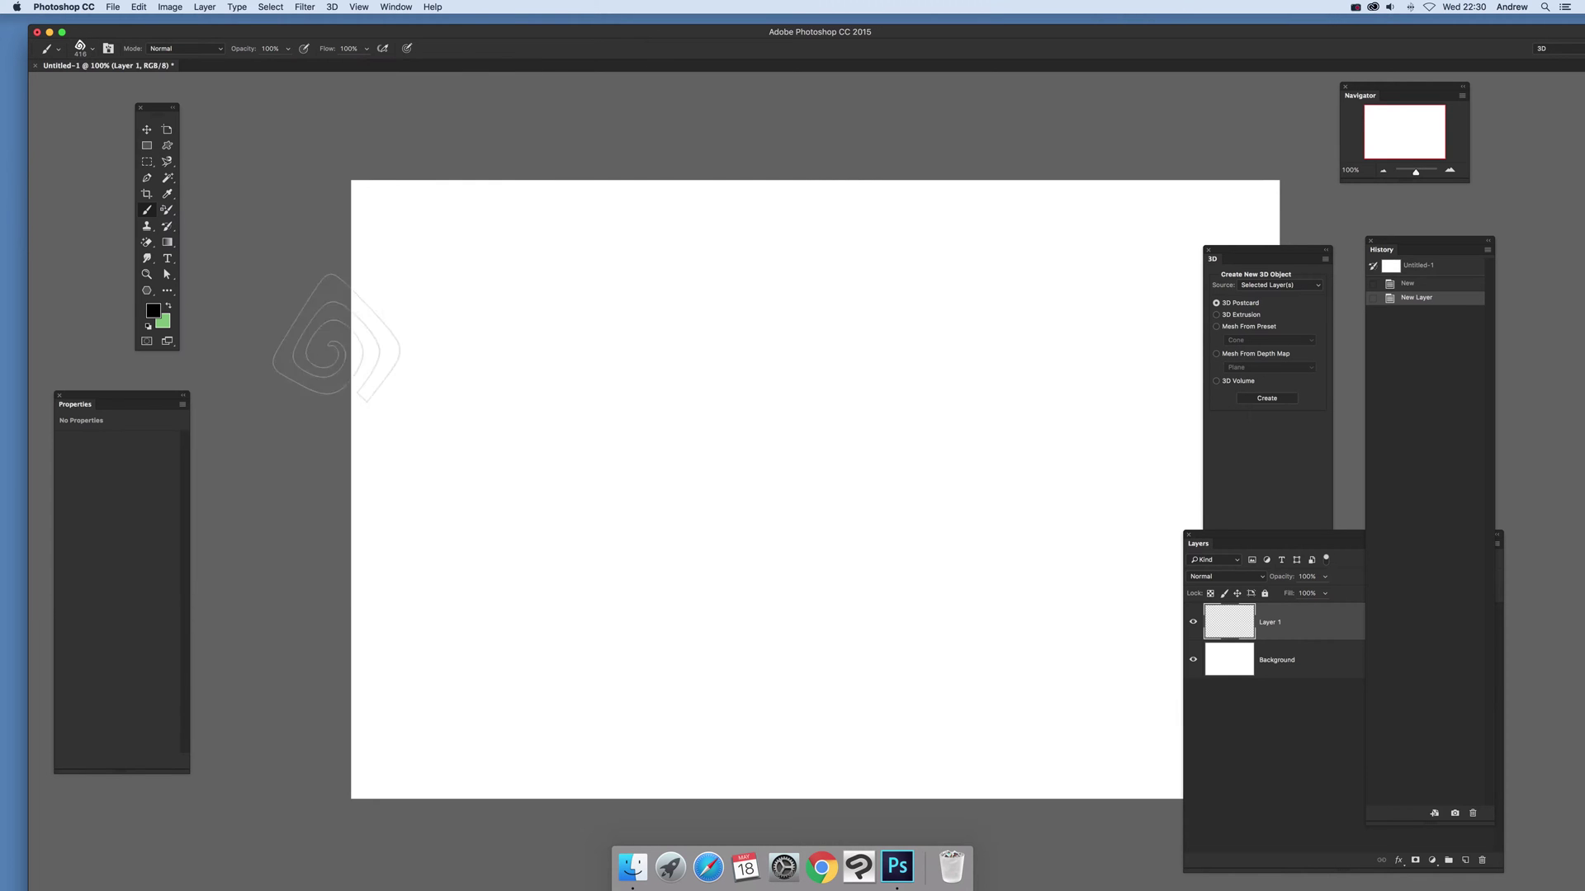
pyautogui.click(456, 297)
pyautogui.click(579, 346)
pyautogui.click(472, 425)
pyautogui.click(579, 483)
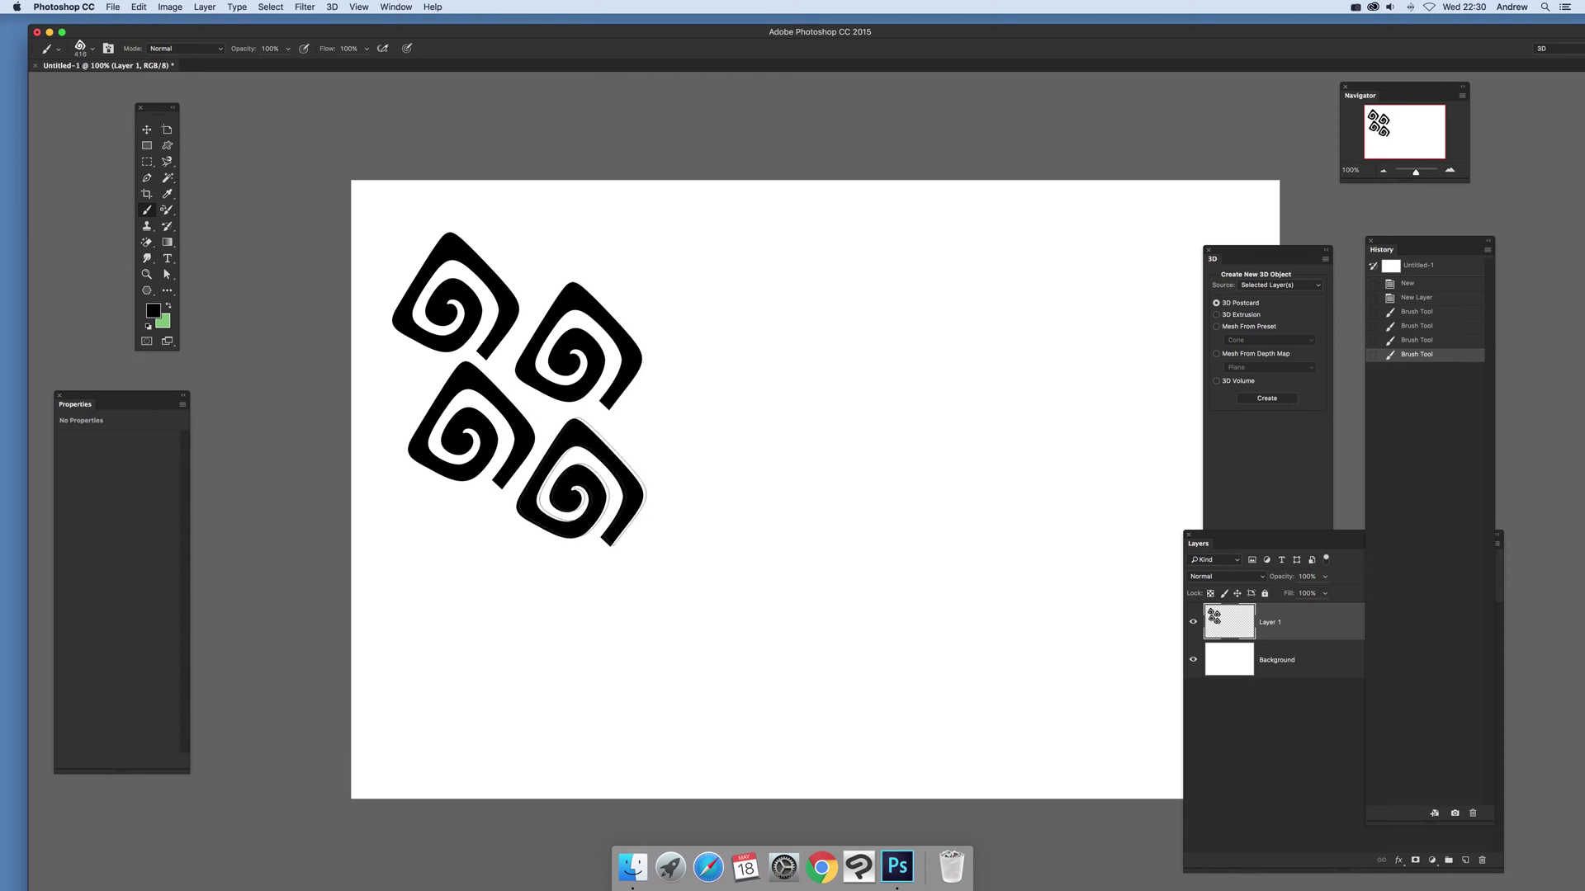
pyautogui.click(695, 421)
pyautogui.click(669, 258)
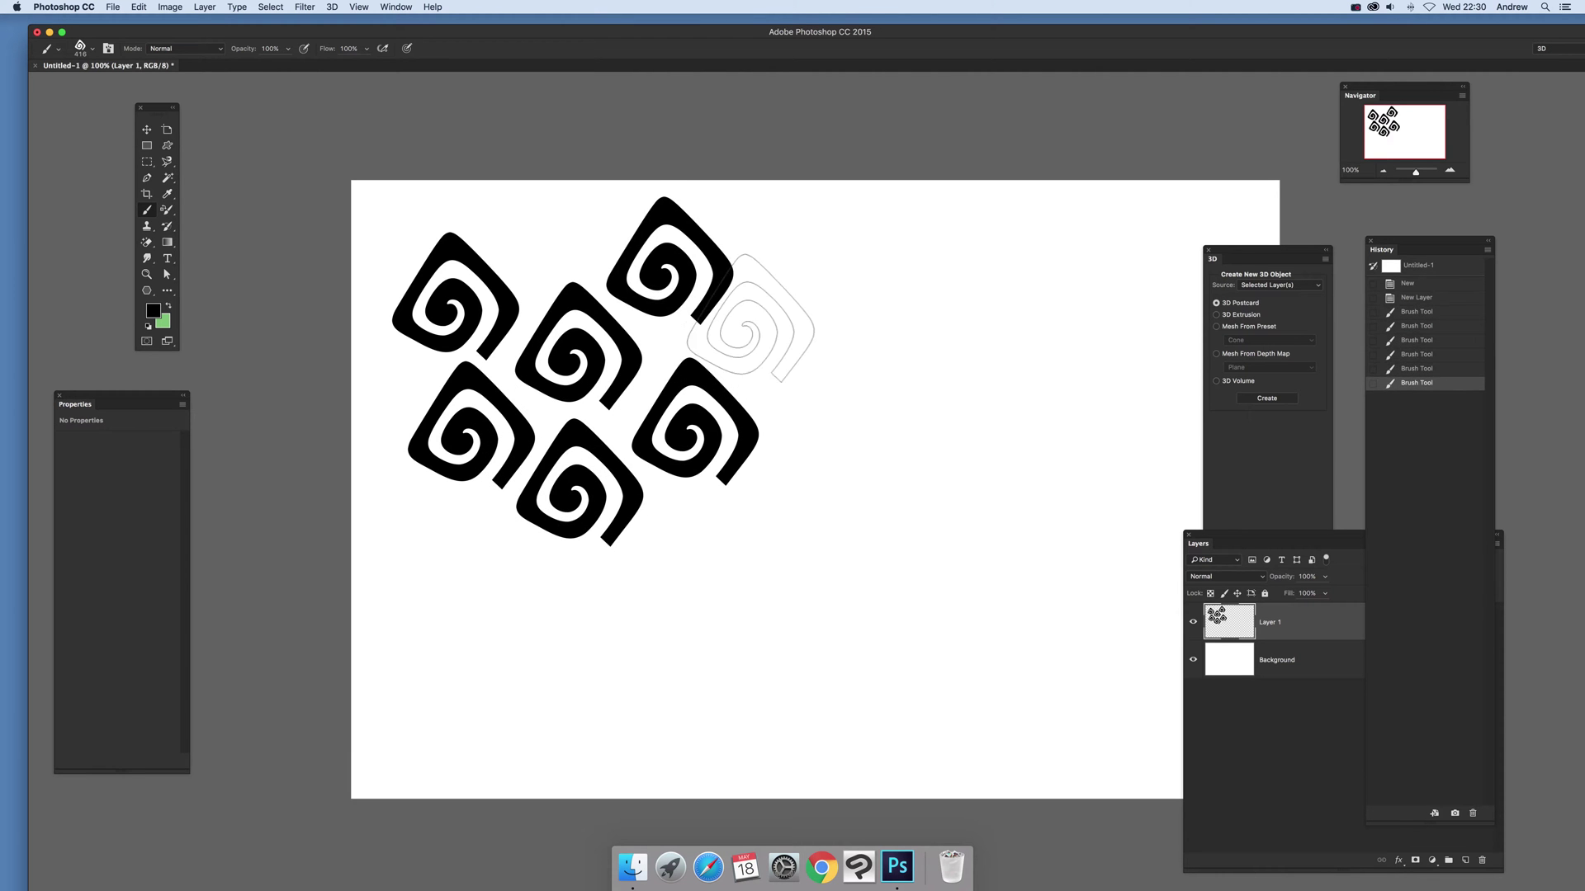
pyautogui.click(780, 324)
pyautogui.click(907, 278)
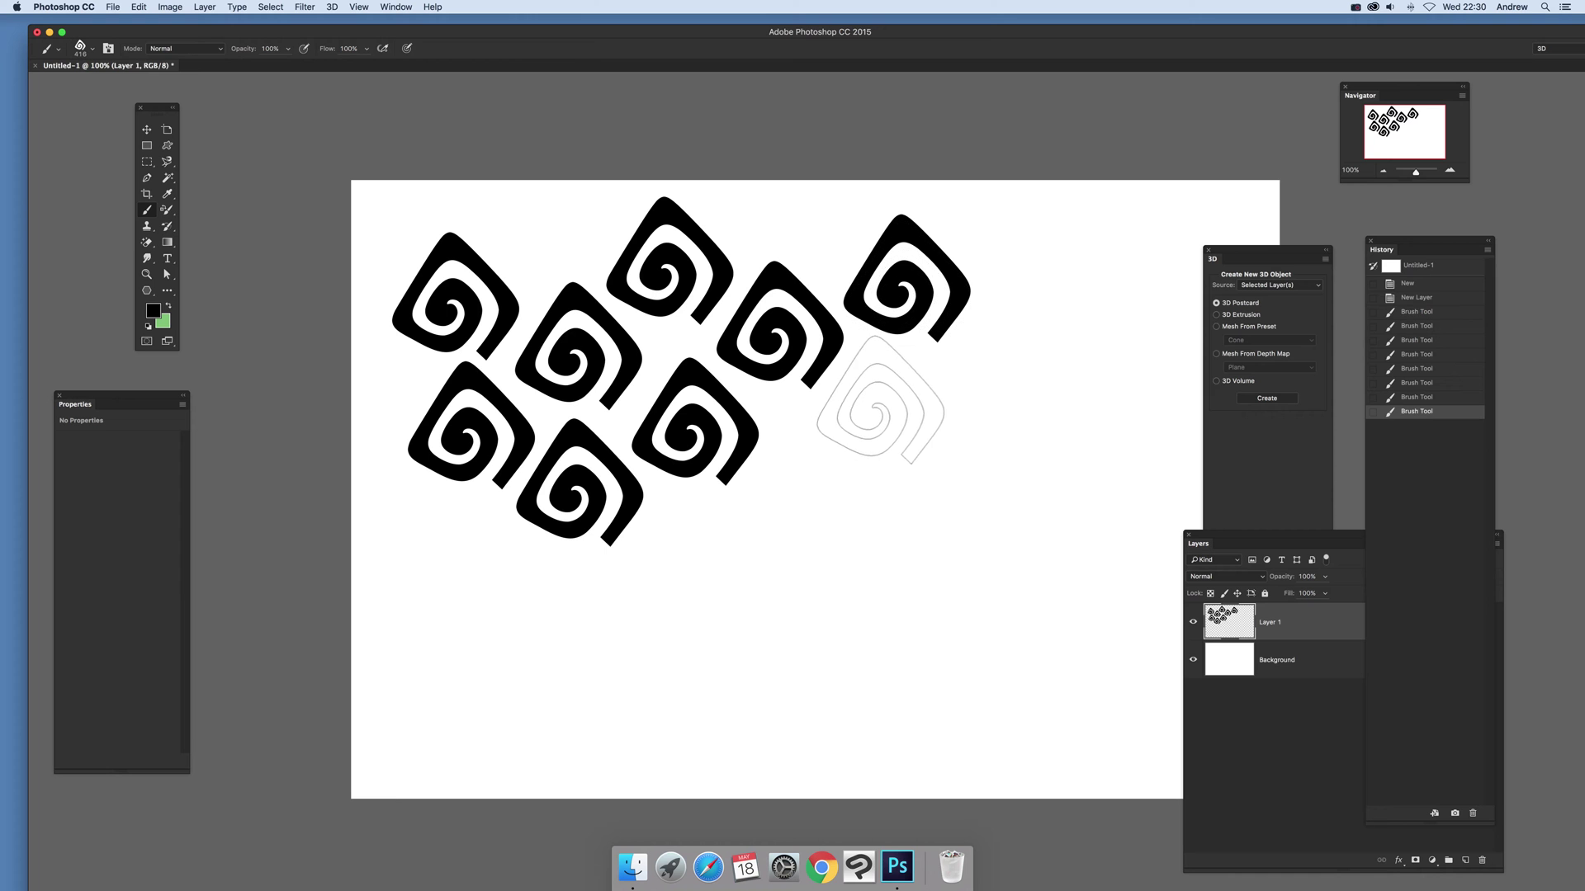
pyautogui.click(880, 401)
pyautogui.click(796, 490)
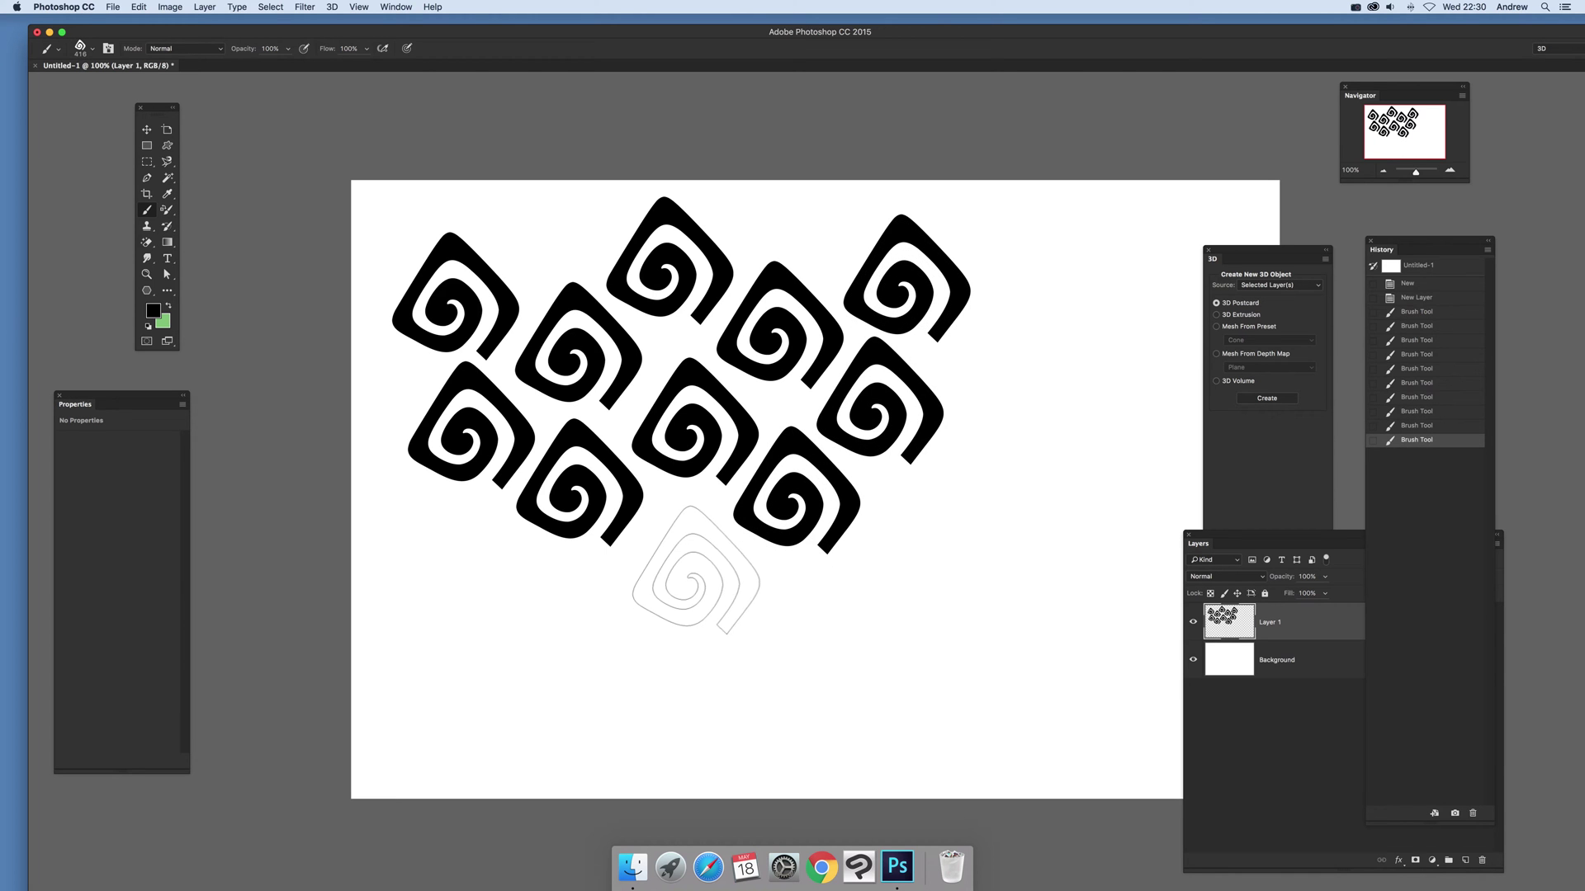
pyautogui.click(697, 562)
pyautogui.click(582, 623)
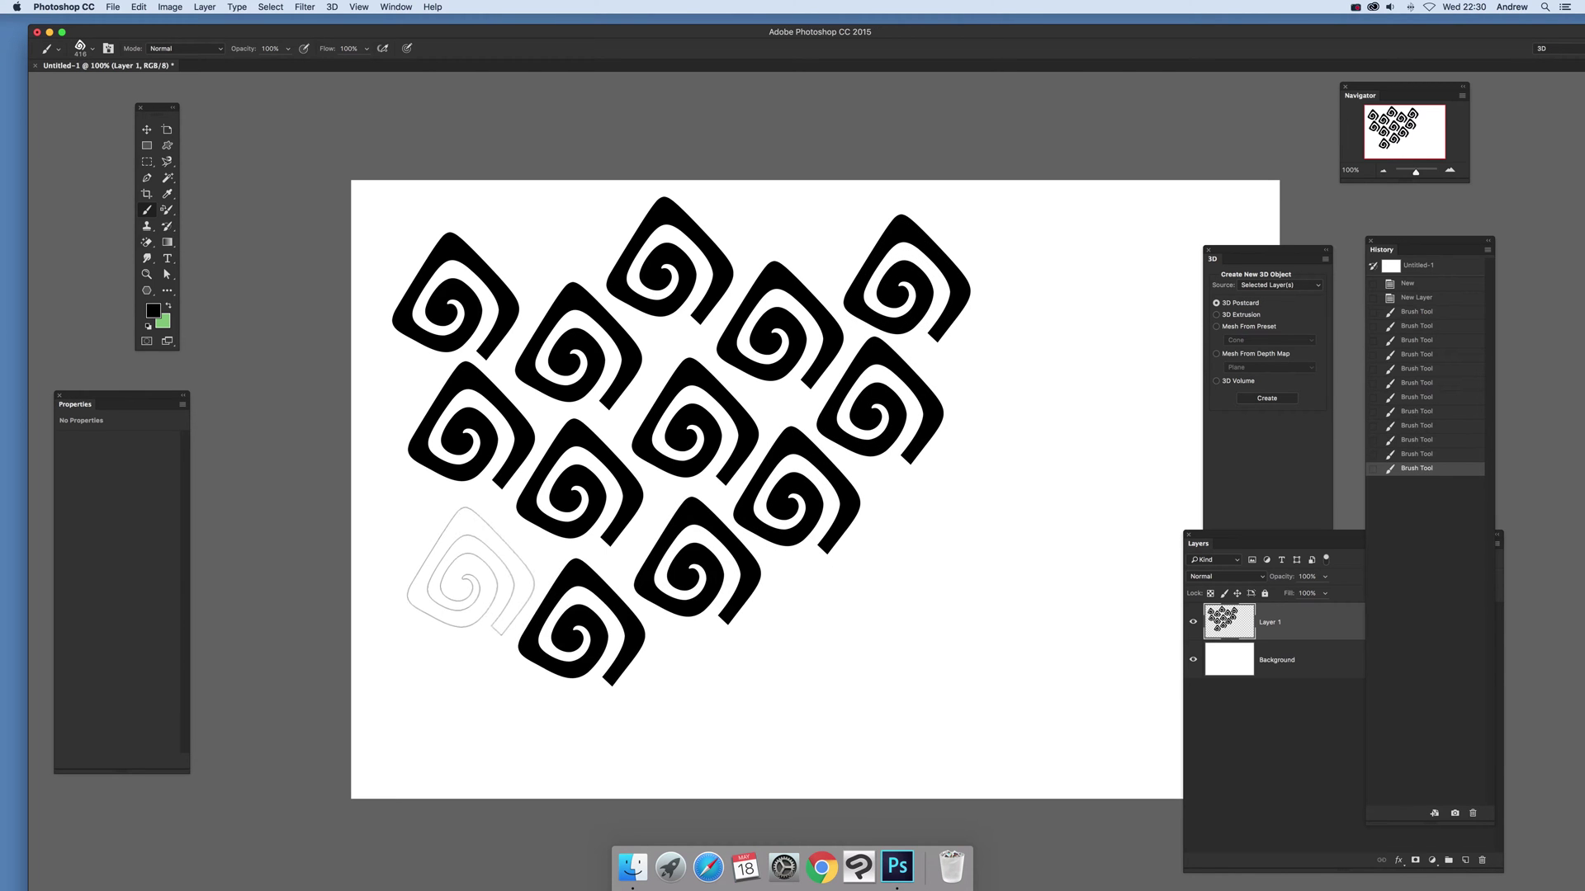
pyautogui.click(463, 564)
pyautogui.click(691, 695)
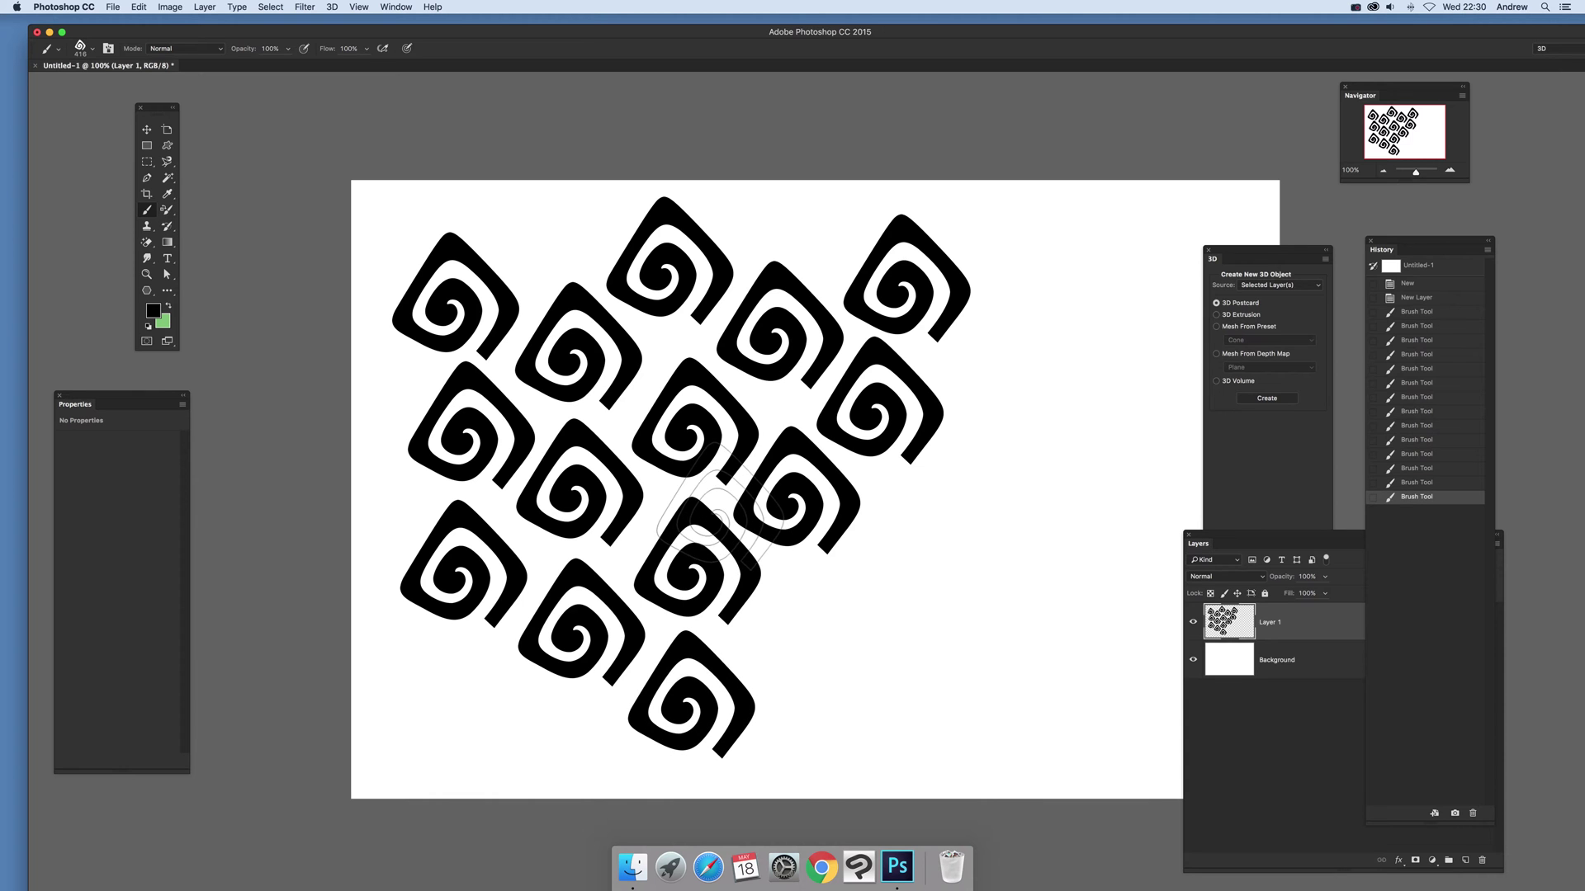
# Step: Add a Gradient Overlay to Layer 1, trying several presets and settling on a striped multicolour gradient
pyautogui.click(204, 8)
pyautogui.moveTo(207, 124)
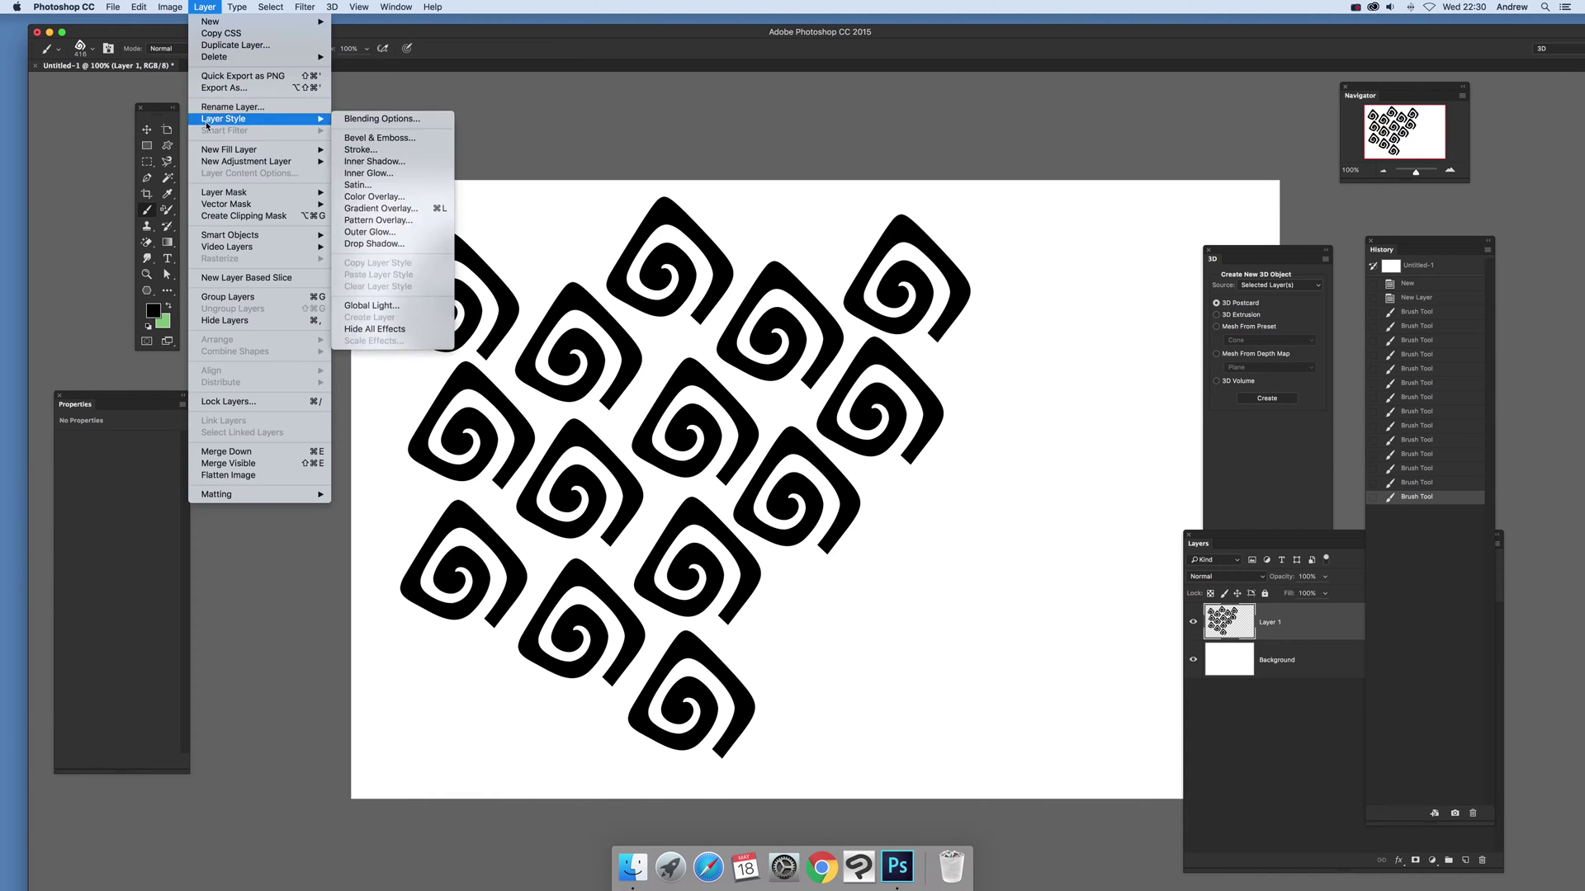
pyautogui.click(384, 208)
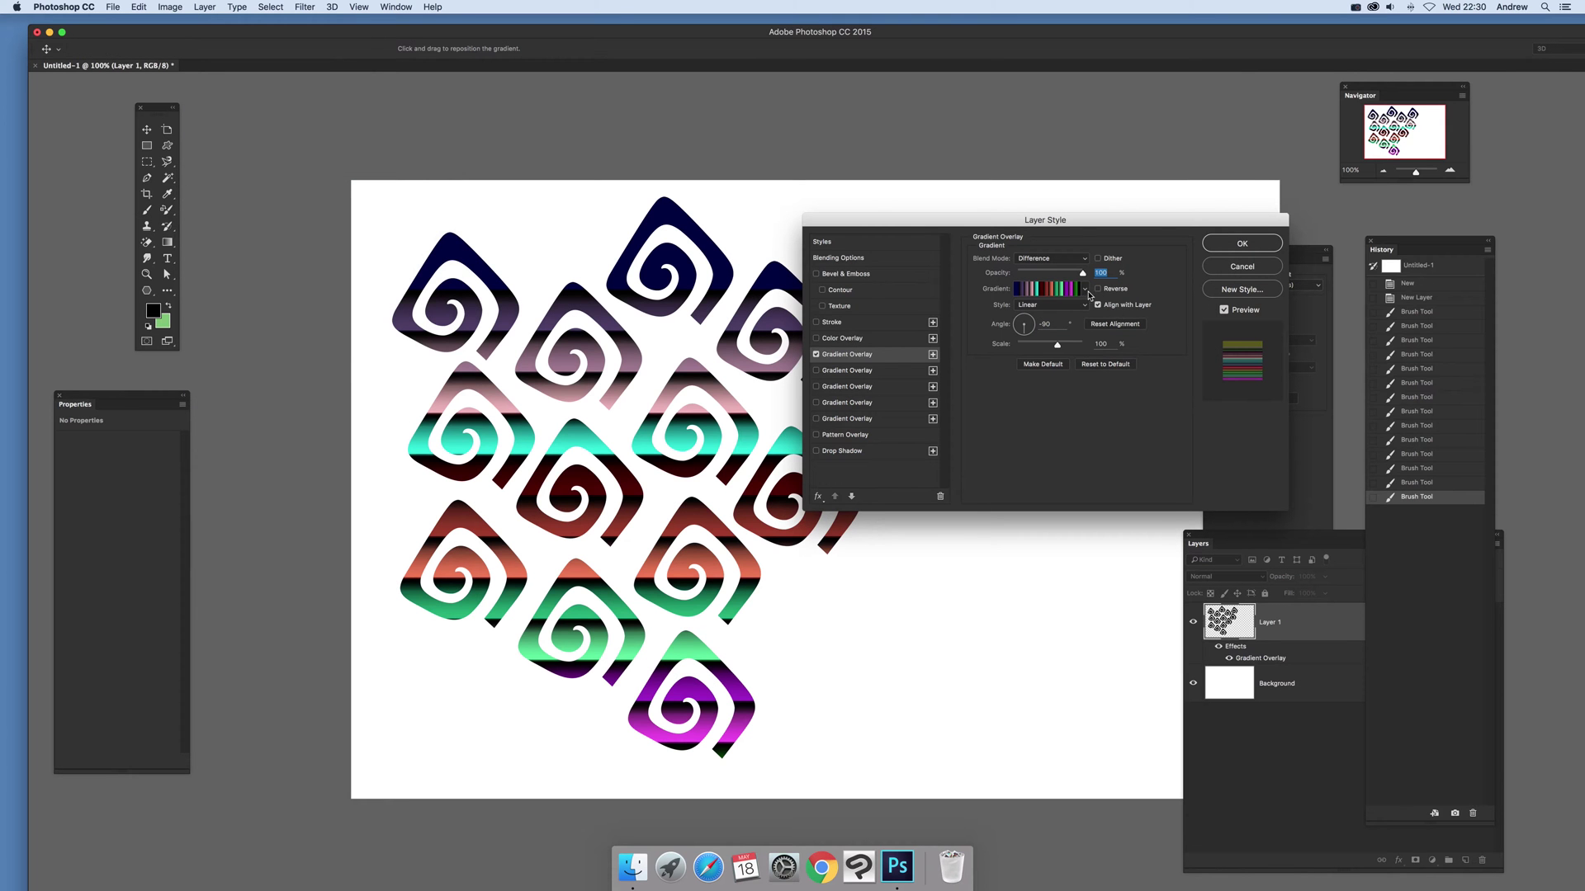
pyautogui.click(1085, 290)
pyautogui.click(982, 378)
pyautogui.click(1013, 380)
pyautogui.click(973, 448)
pyautogui.click(937, 453)
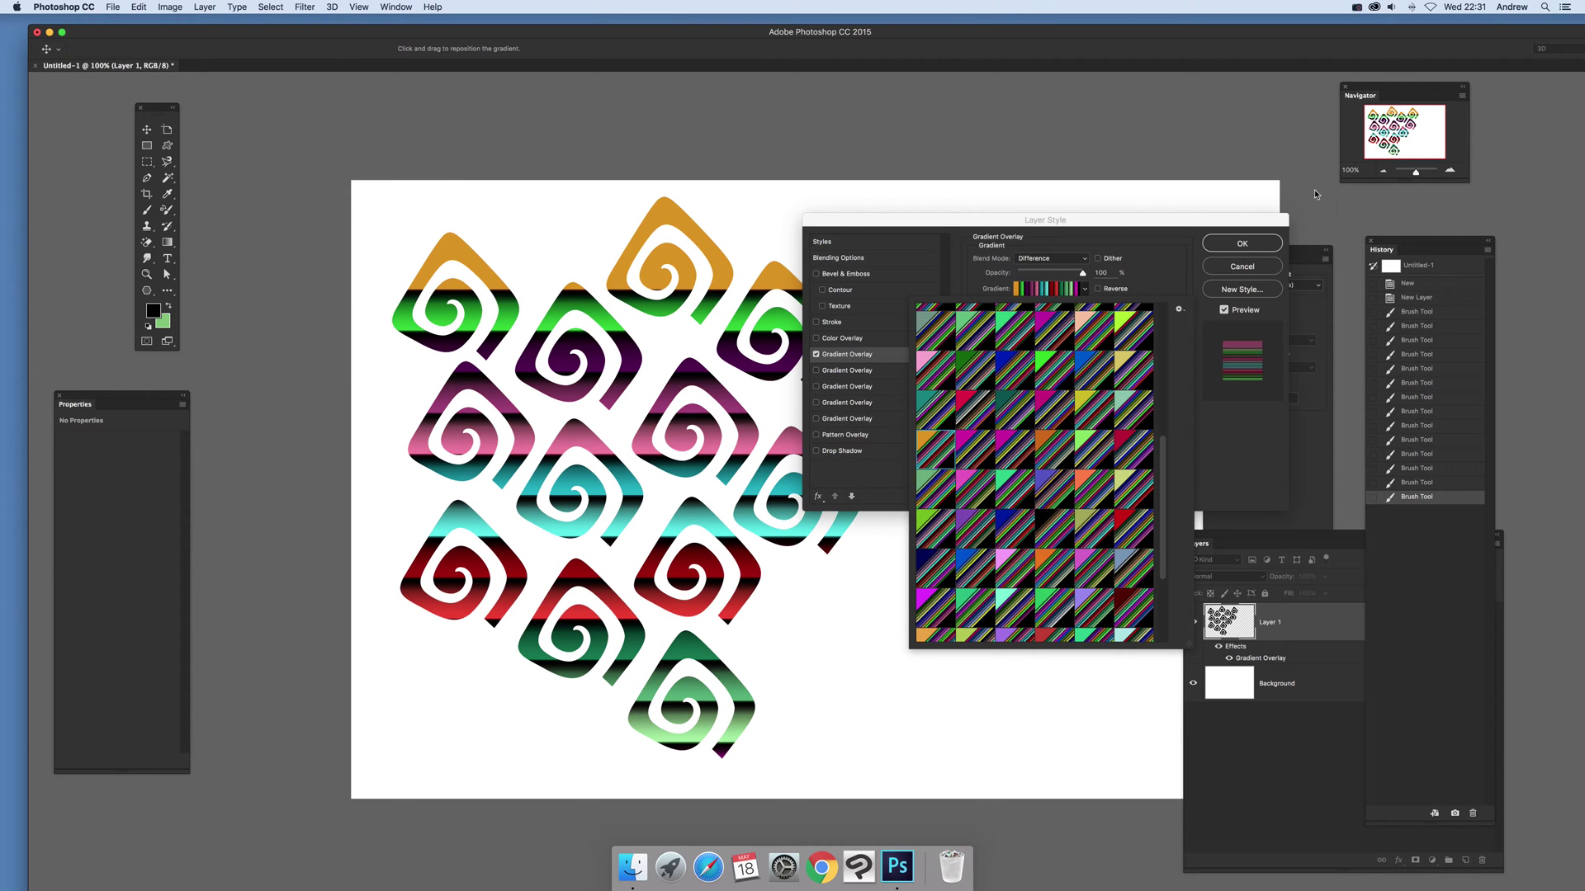
# Step: Check the striped gradient's colour stops in the Gradient Editor and apply the Difference-mode overlay
pyautogui.click(1251, 252)
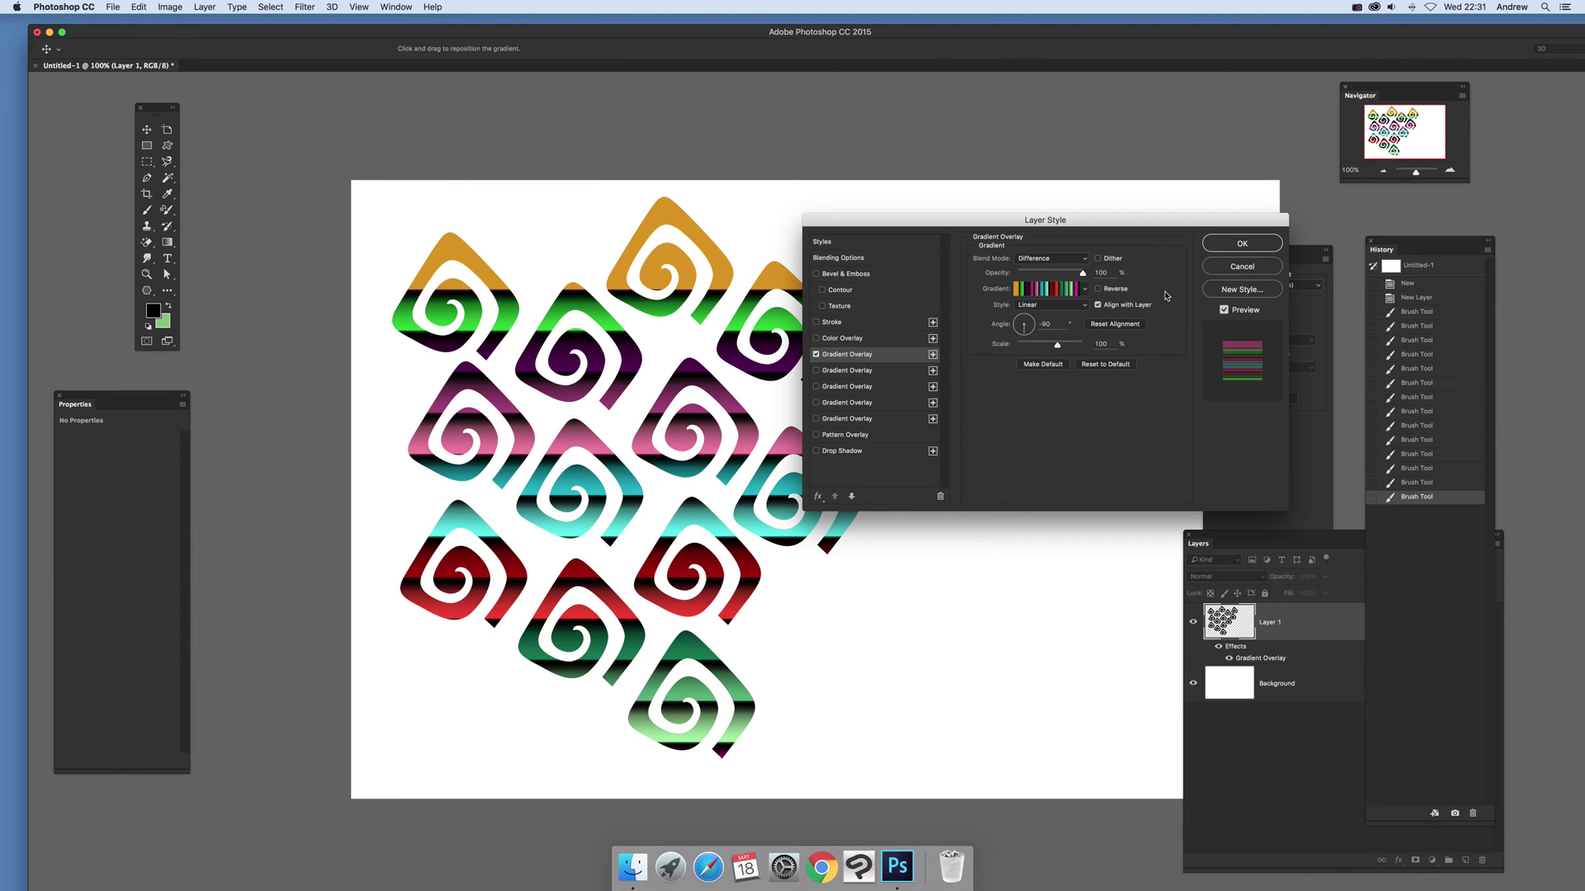
pyautogui.click(1059, 289)
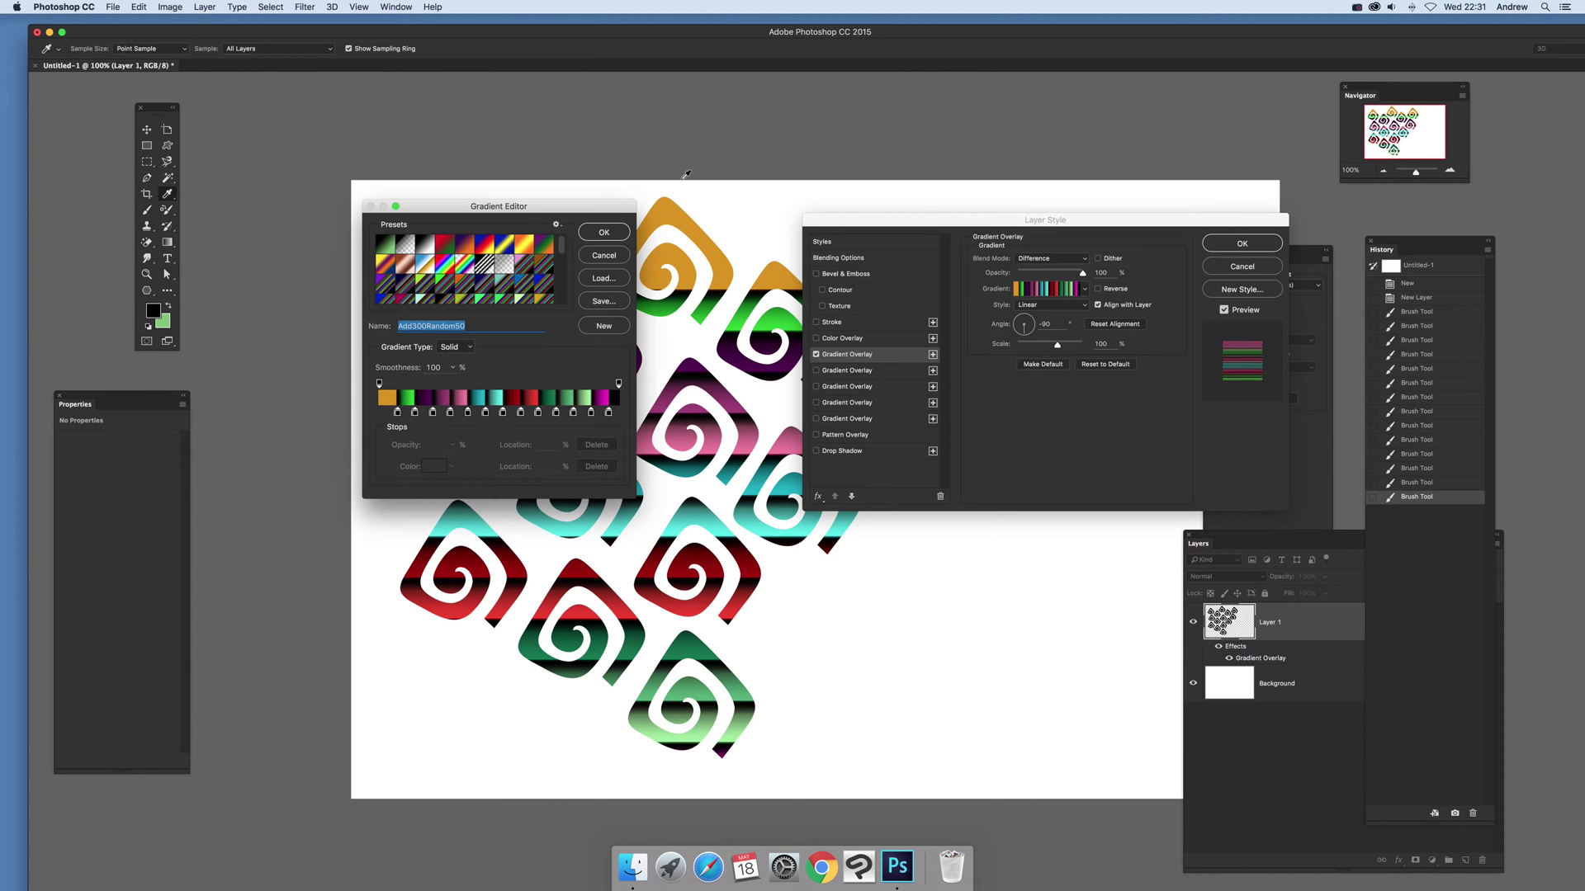
pyautogui.click(604, 232)
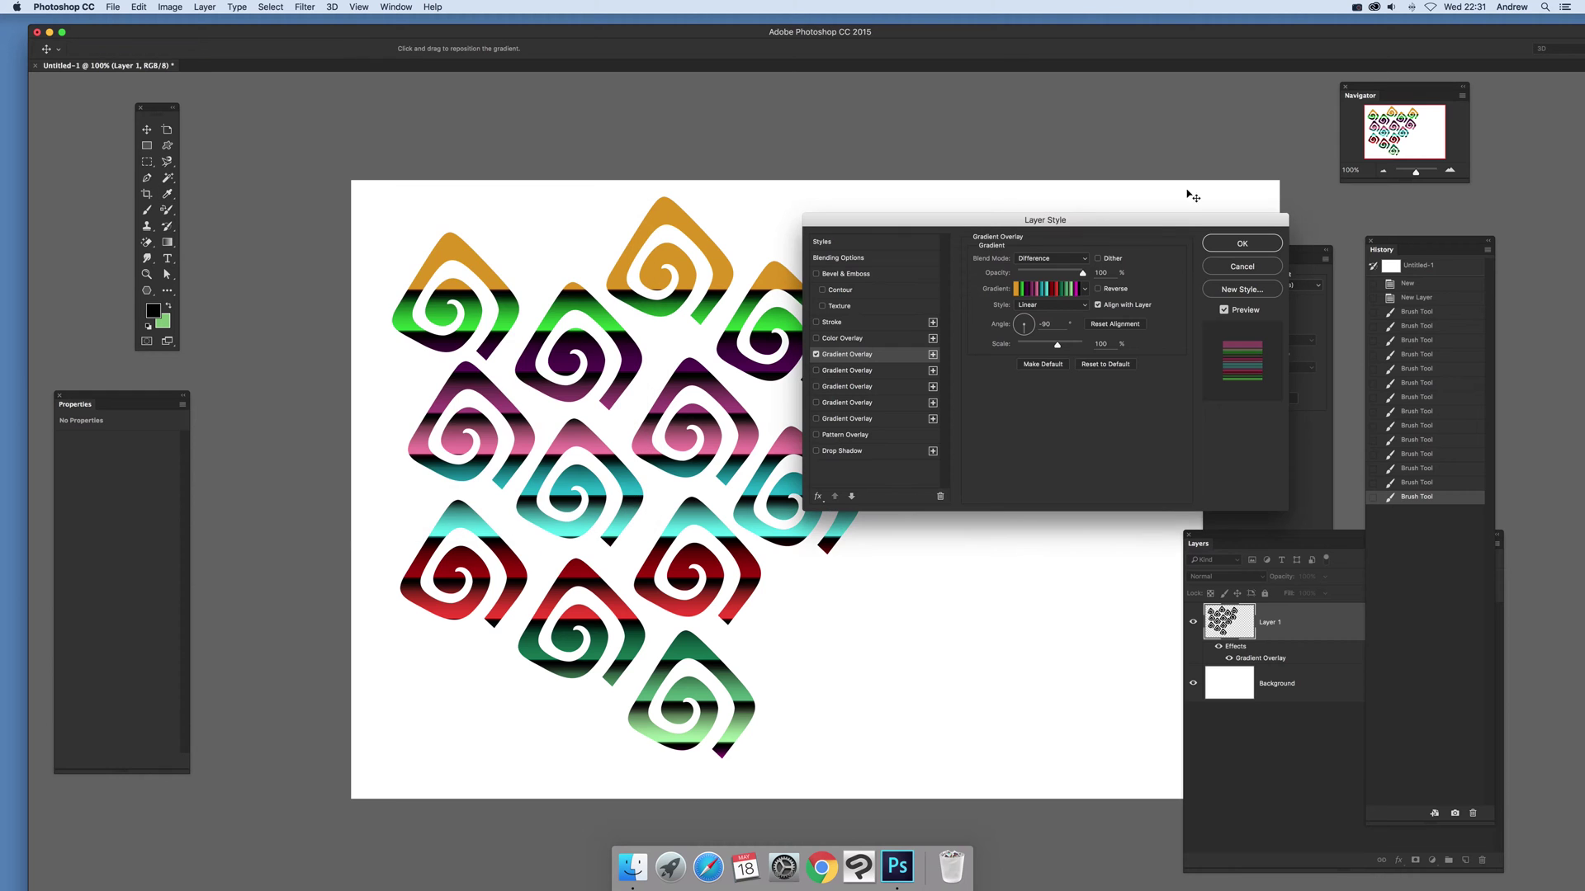
pyautogui.click(1255, 246)
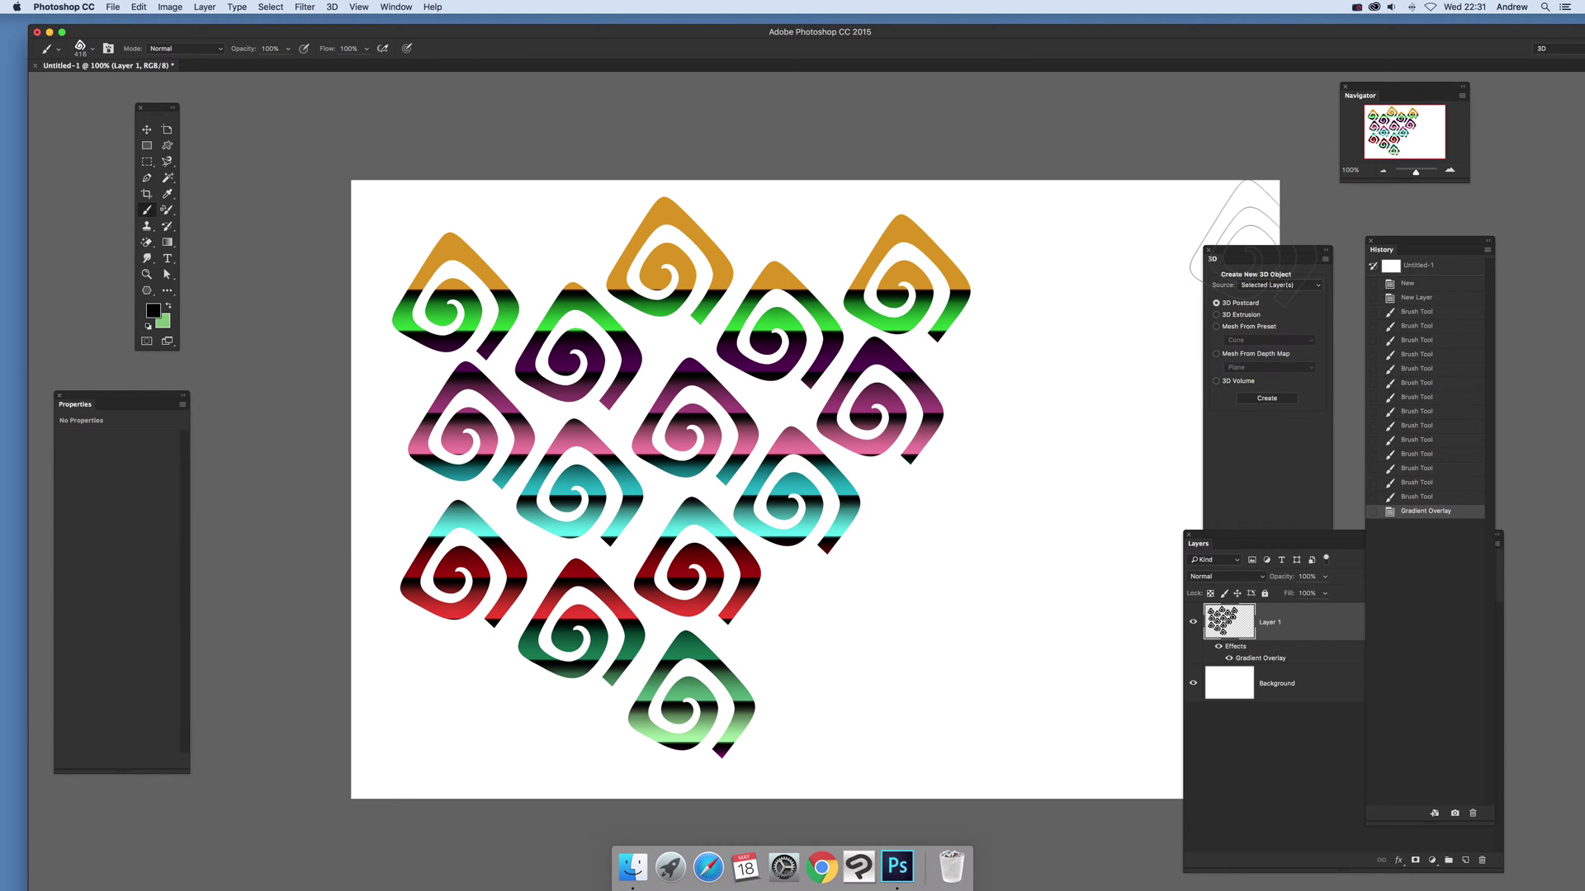
# Step: Convert Layer 1 into a 3D mesh using New Mesh from Layer > Depth Map to Cylinder
pyautogui.click(332, 8)
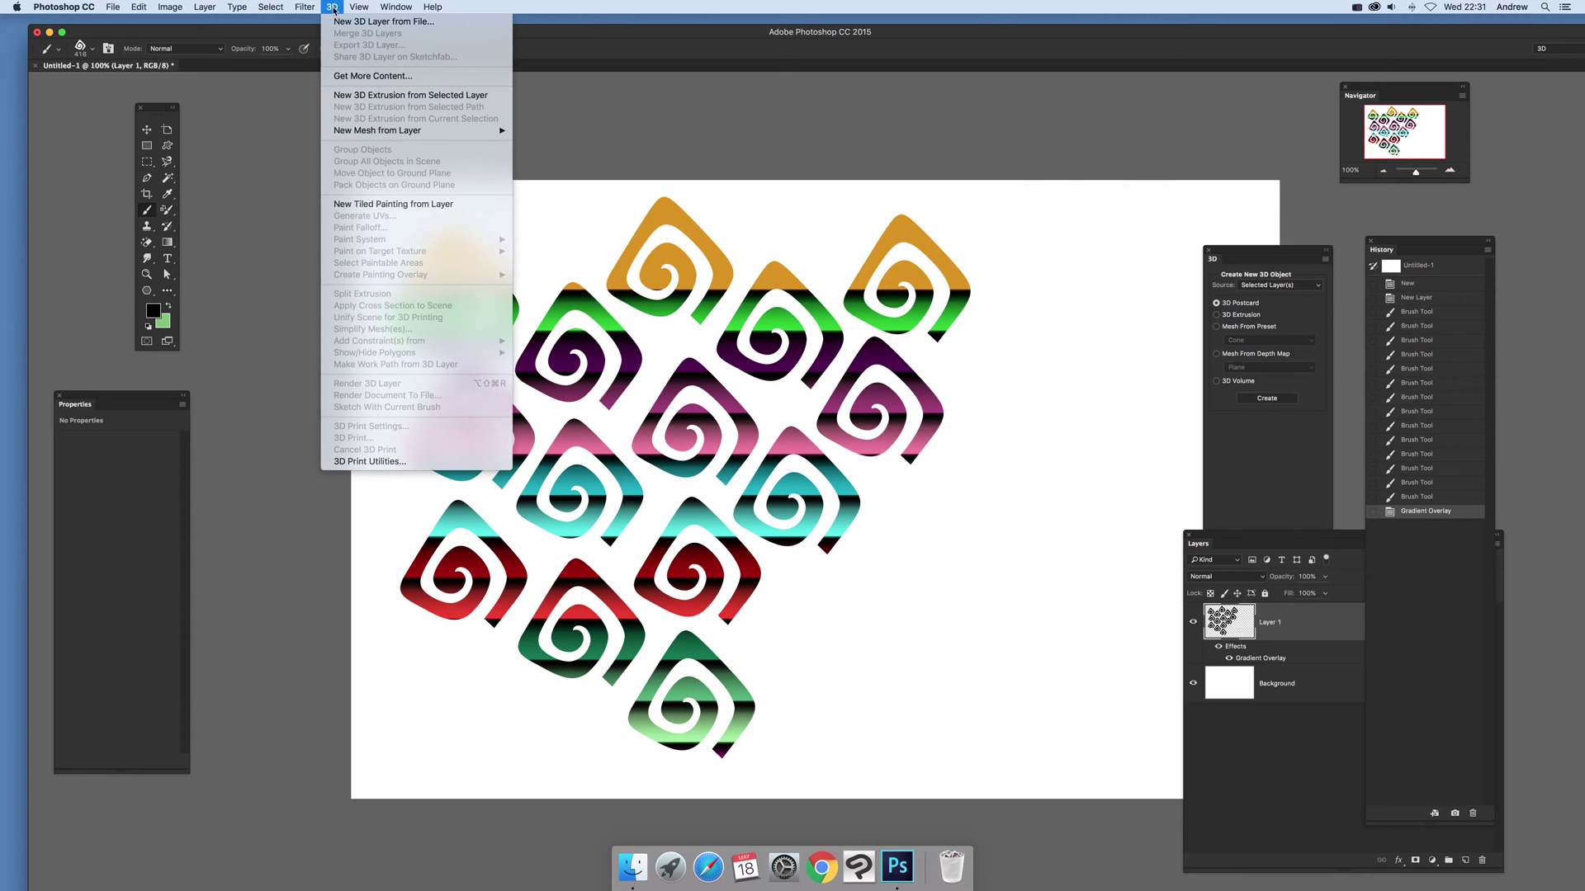
pyautogui.moveTo(368, 138)
pyautogui.moveTo(562, 159)
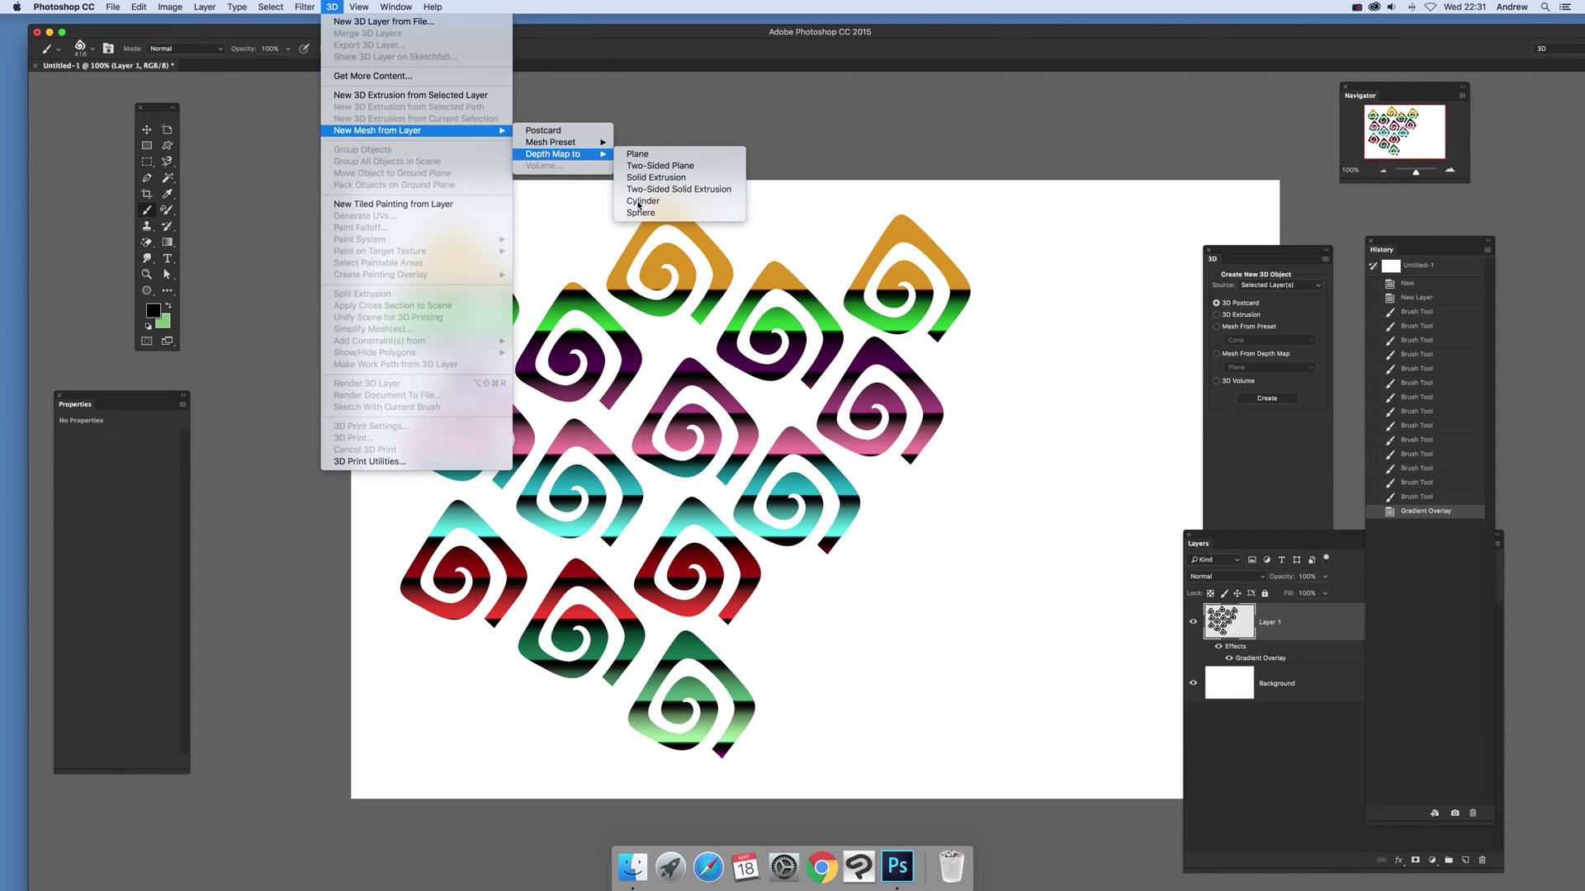
pyautogui.click(643, 204)
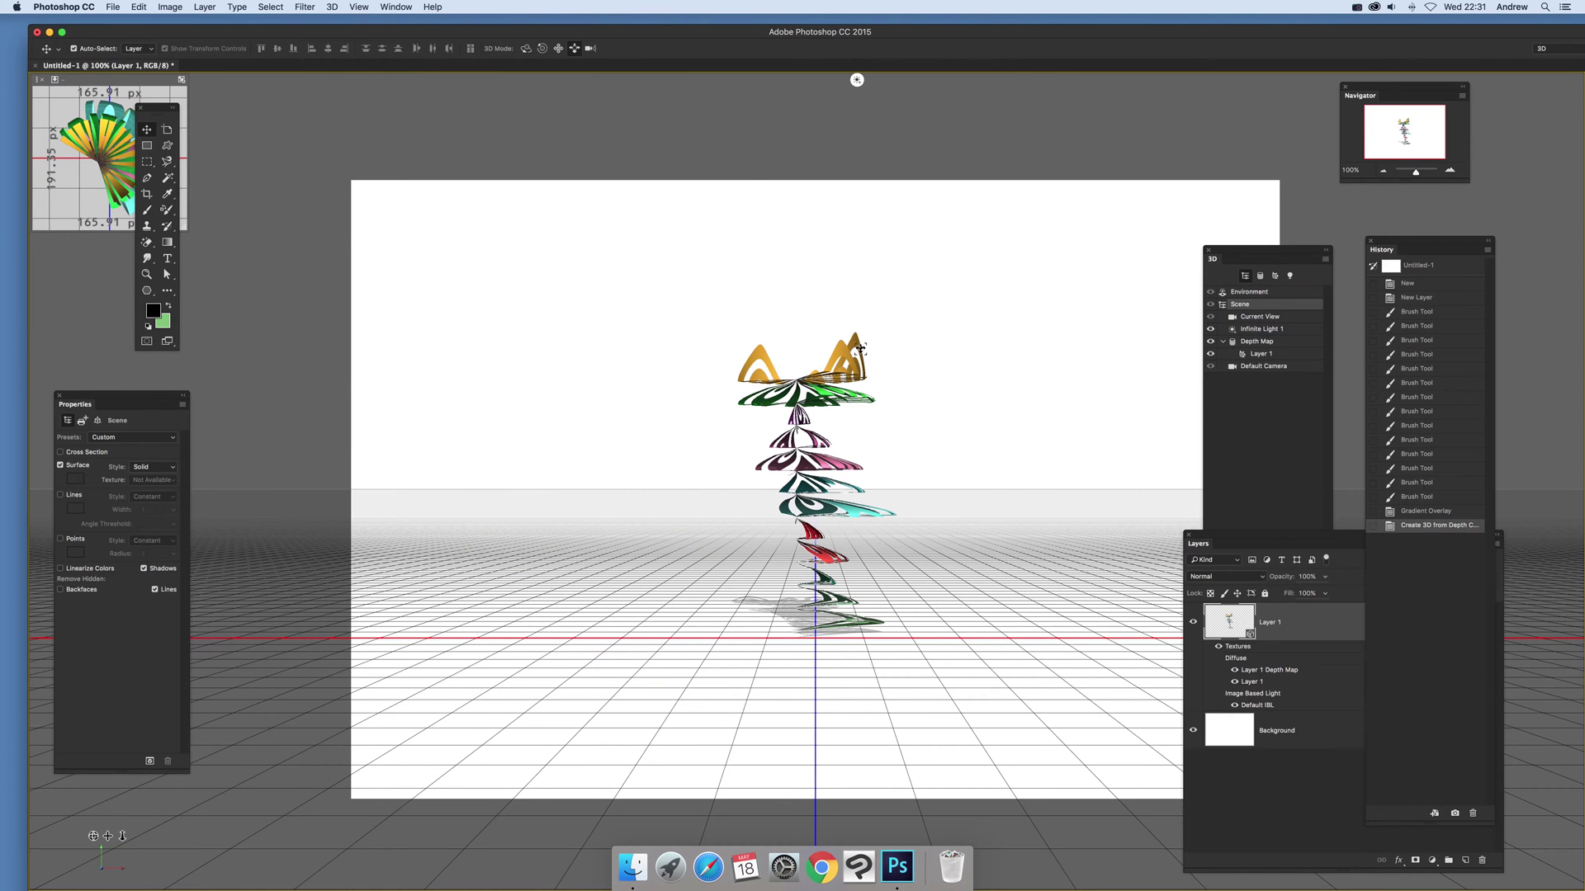
# Step: Orbit and zoom the 3D camera to look down on the striped spiral-fin cylinder at an angle
pyautogui.moveTo(858, 382); pyautogui.dragTo(953, 525)
pyautogui.moveTo(847, 312); pyautogui.dragTo(867, 300)
pyautogui.moveTo(856, 125); pyautogui.dragTo(856, 125)
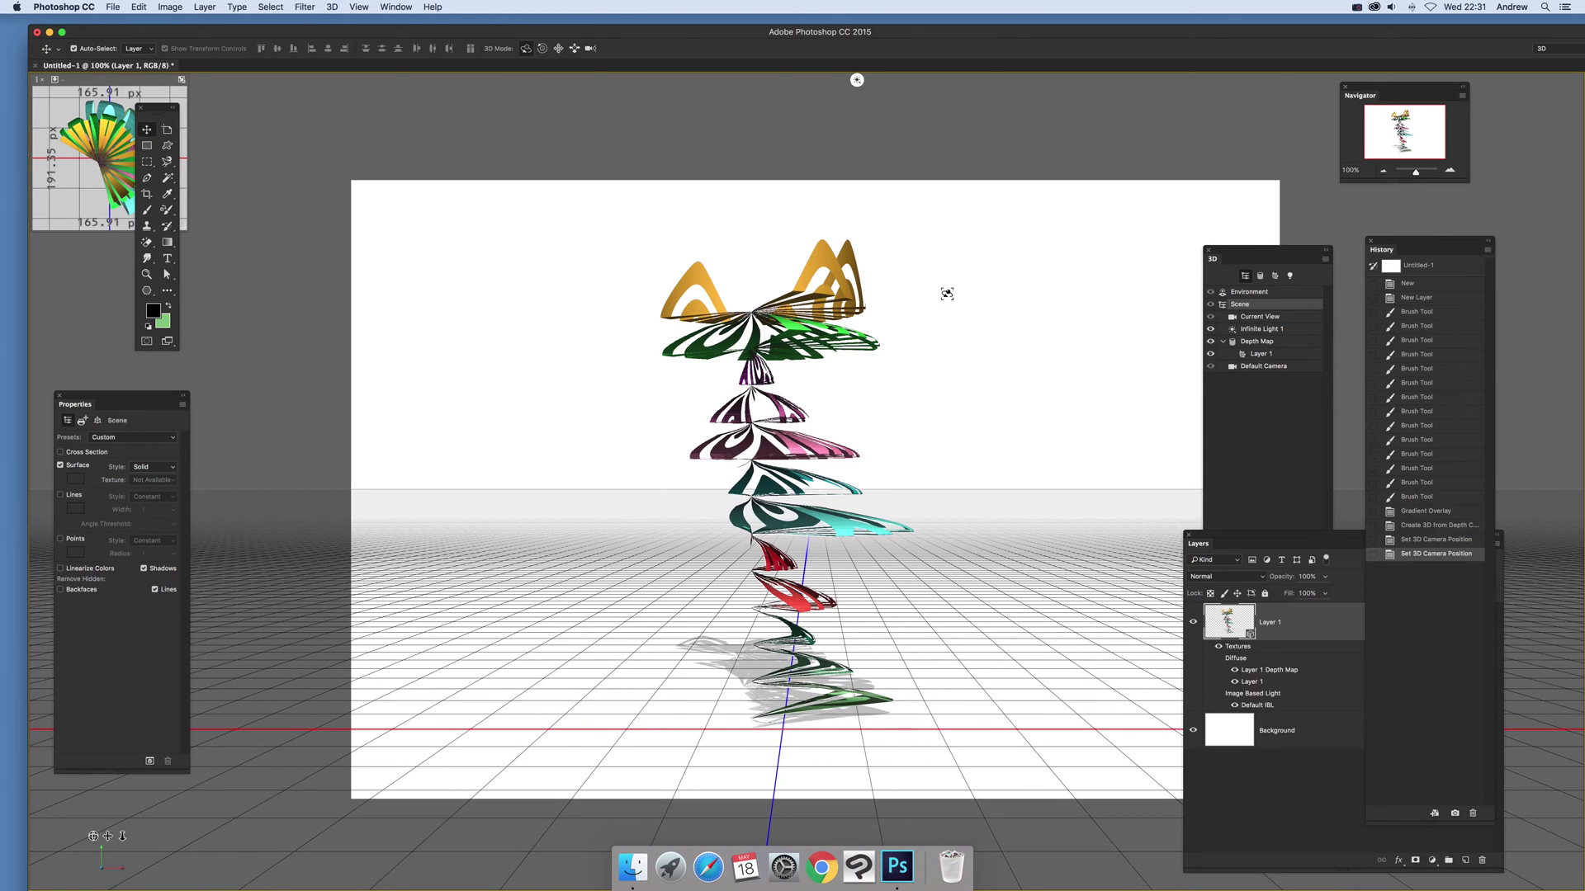
pyautogui.moveTo(857, 80); pyautogui.dragTo(35, 289)
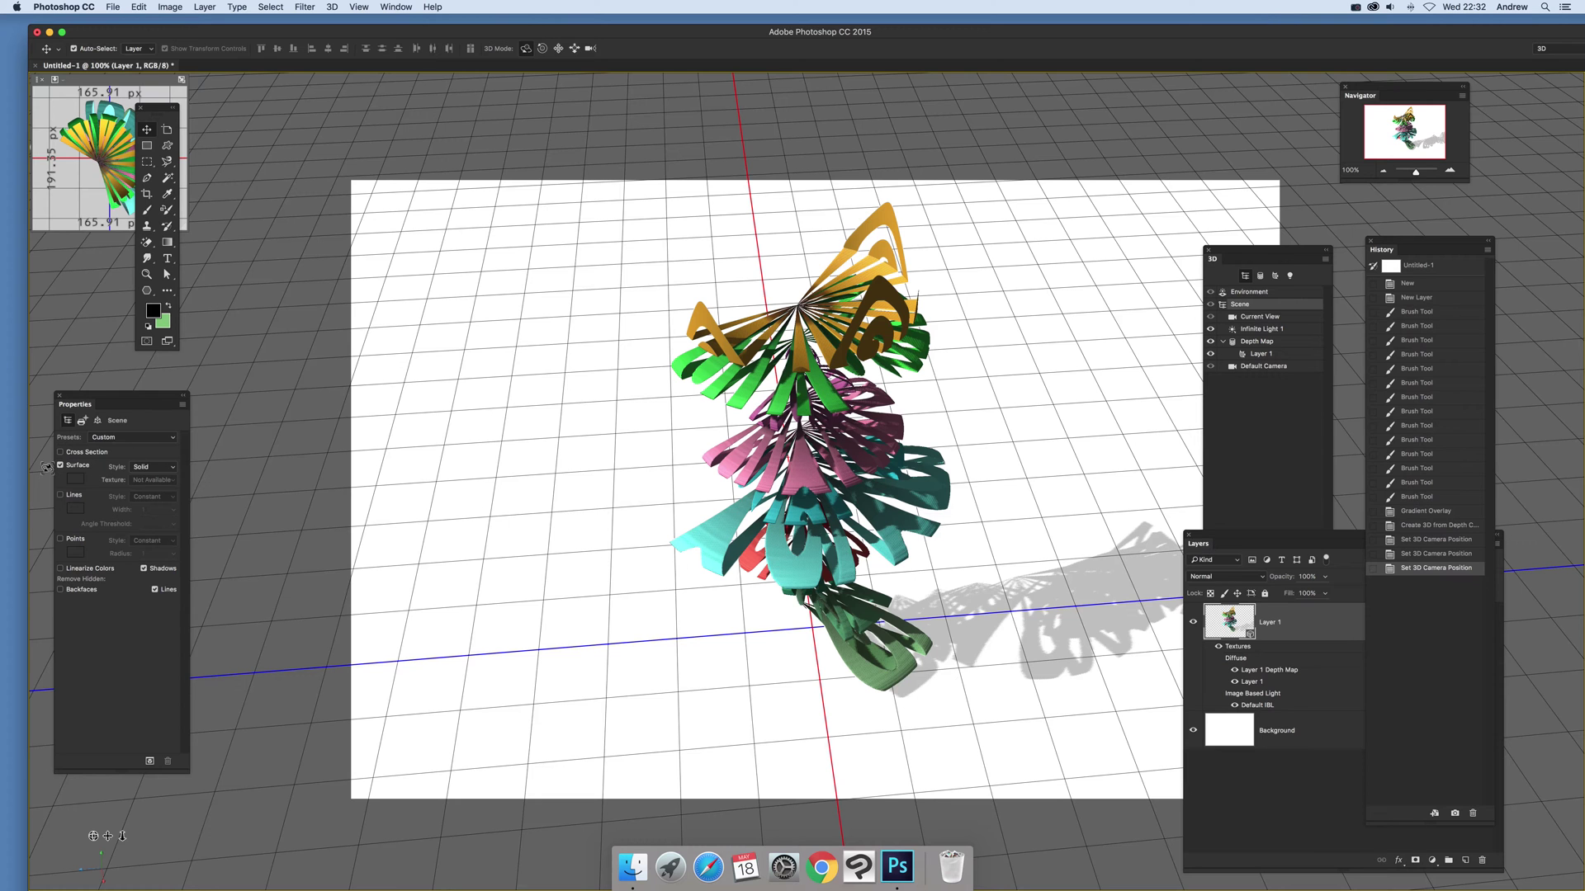
# Step: Switch the 3D Surface Style to Sketch, then back to Solid to restore the striped colours
pyautogui.click(147, 468)
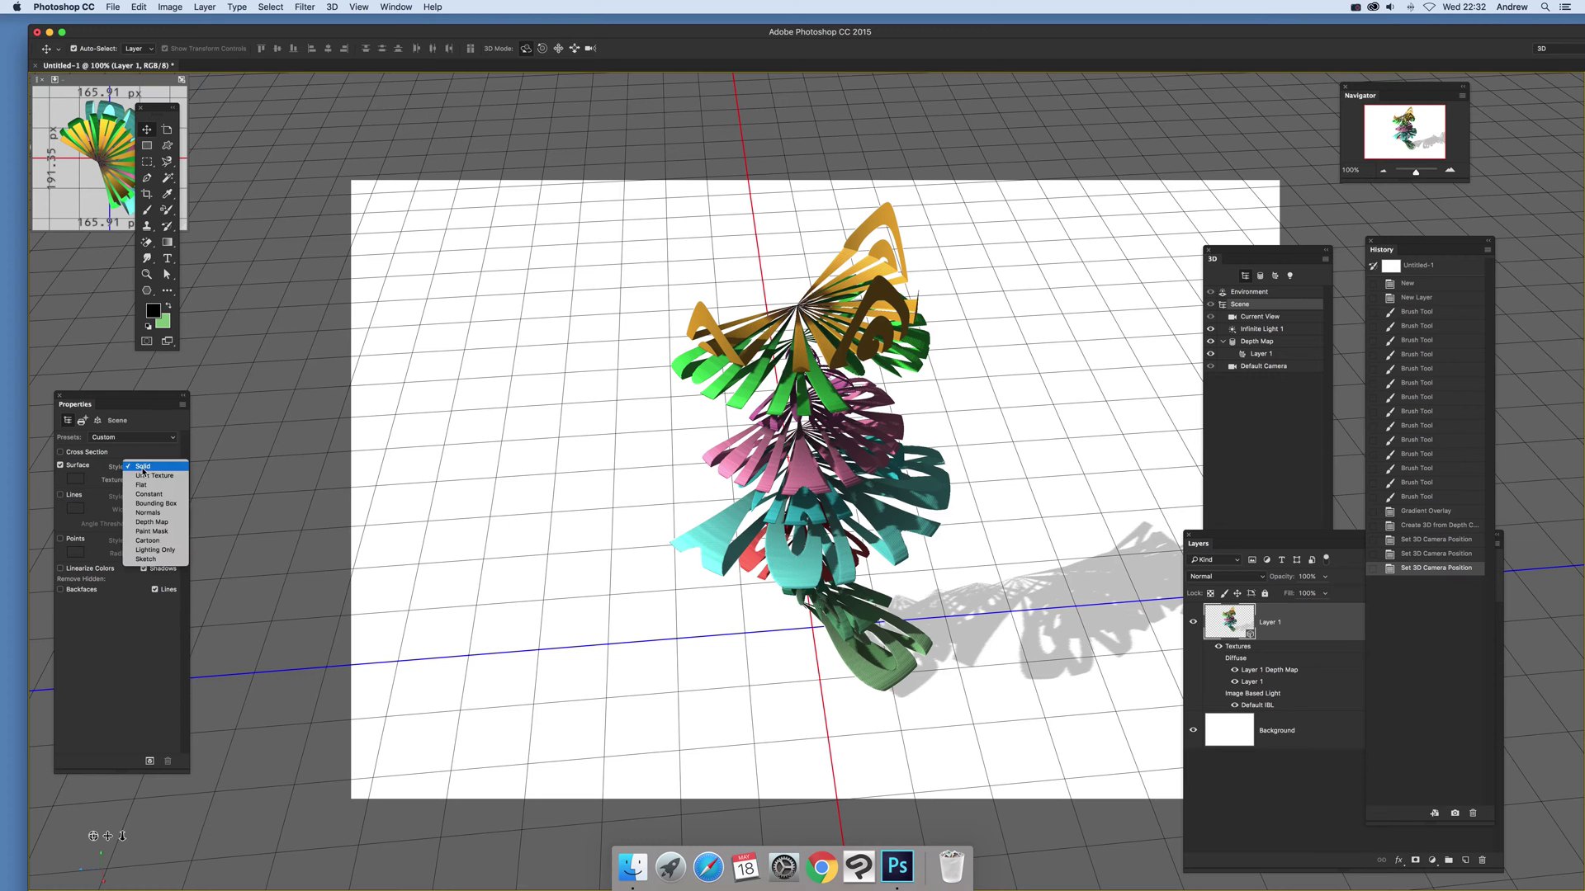
pyautogui.click(155, 559)
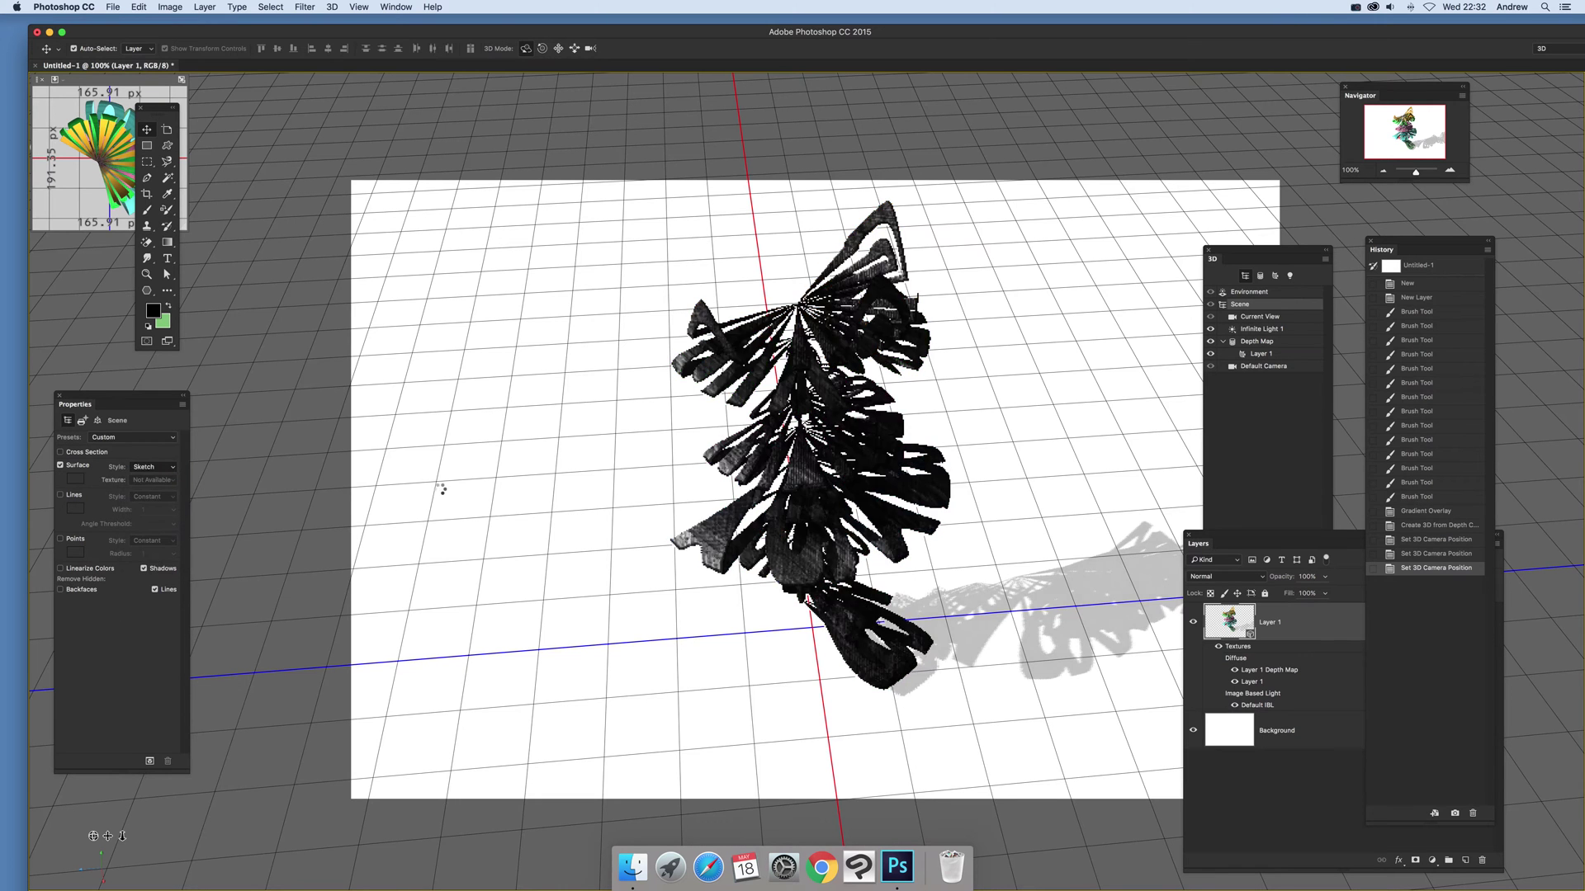
pyautogui.click(157, 470)
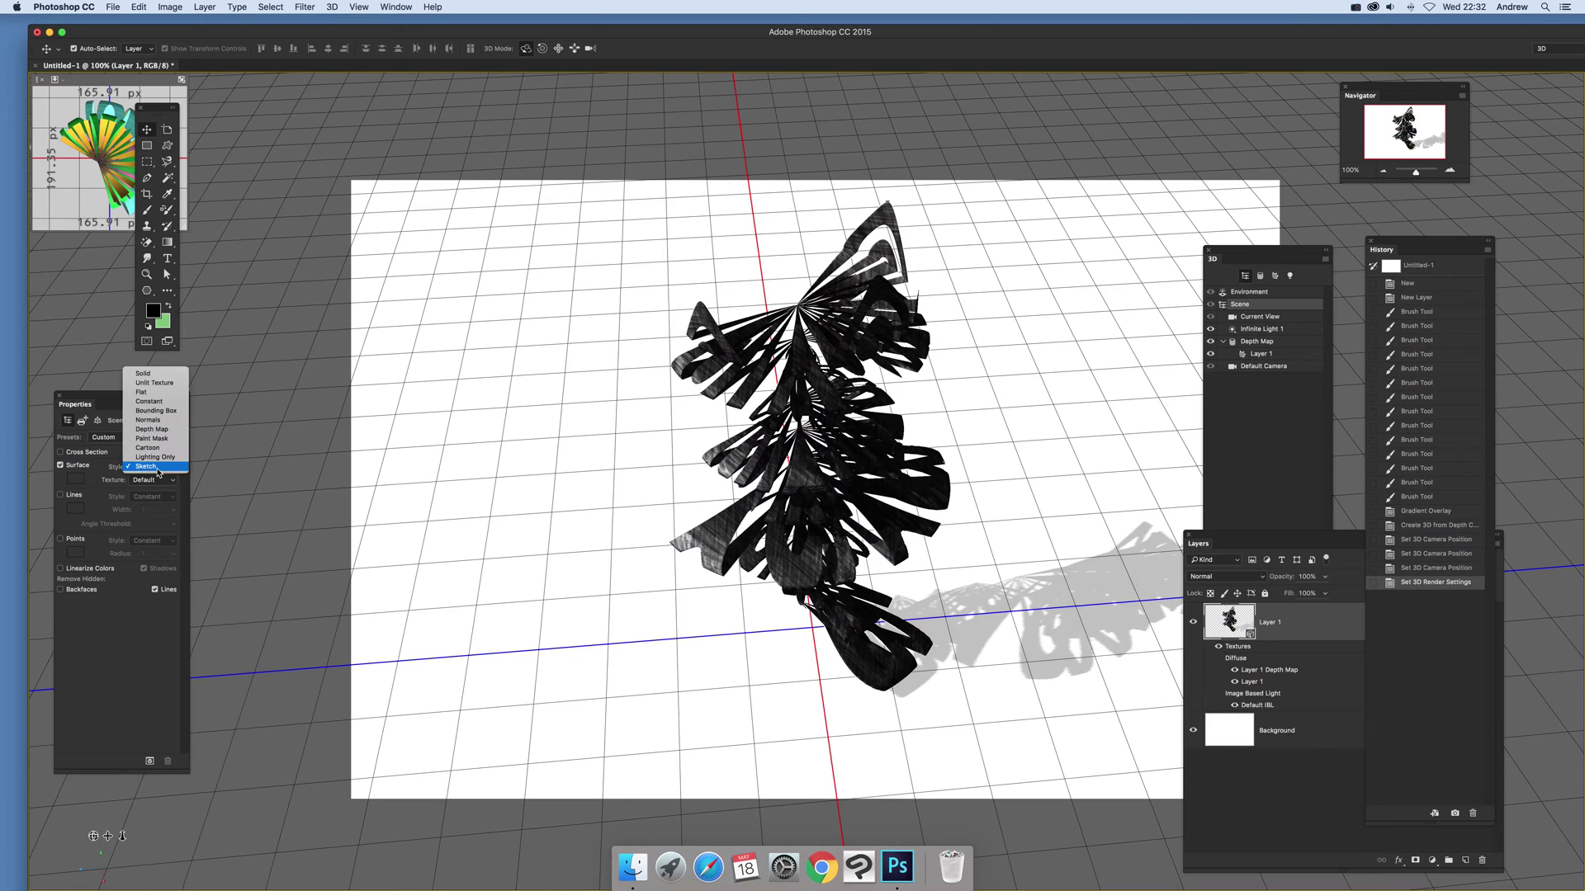
pyautogui.click(149, 377)
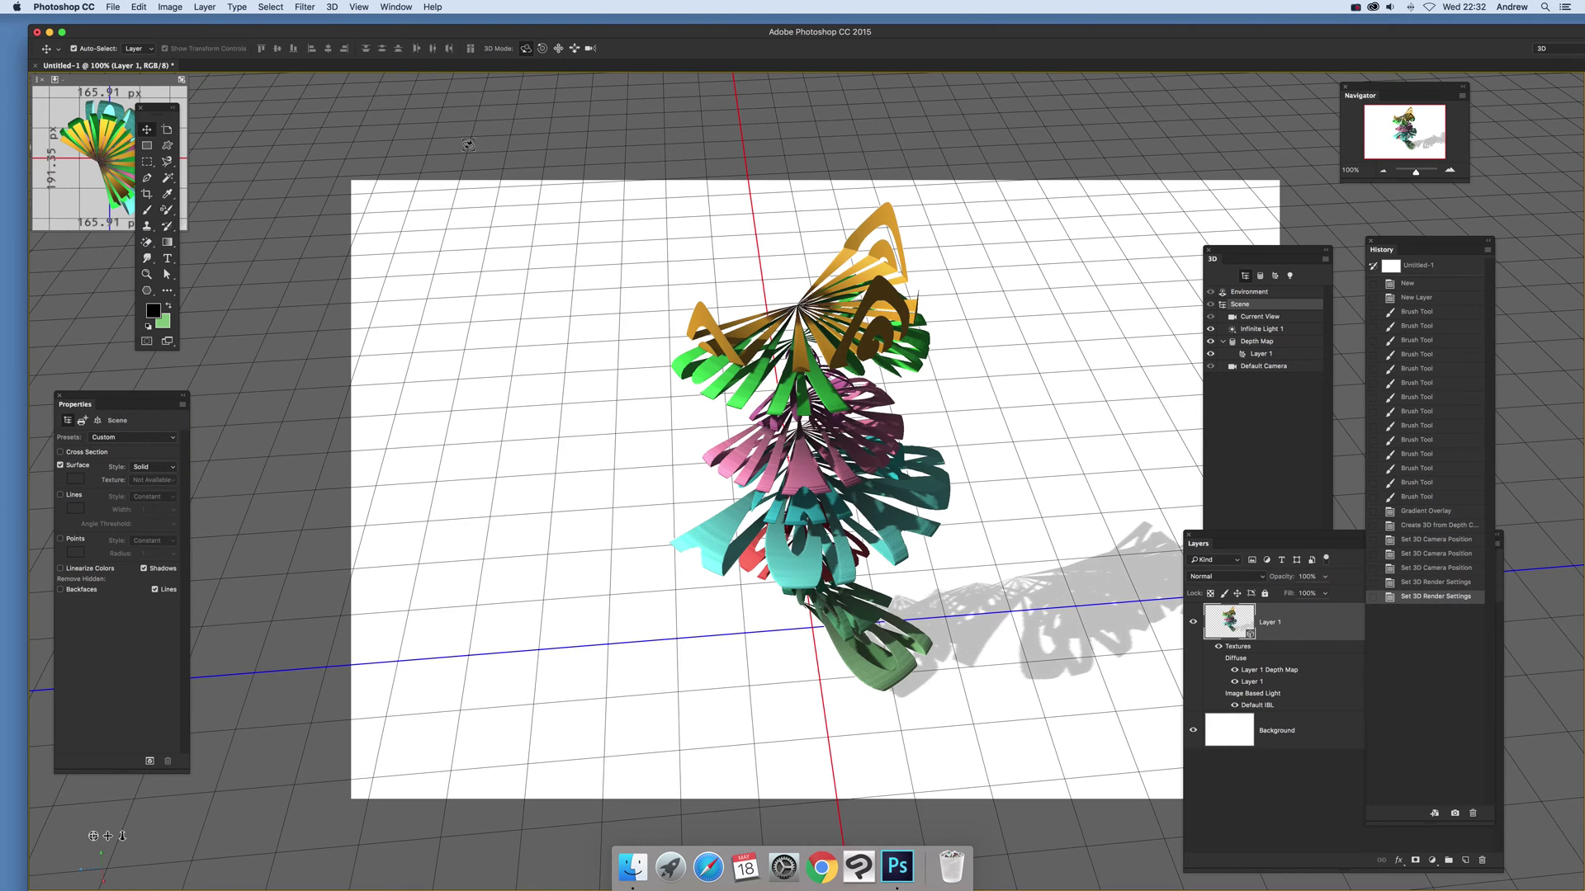
pyautogui.click(224, 6)
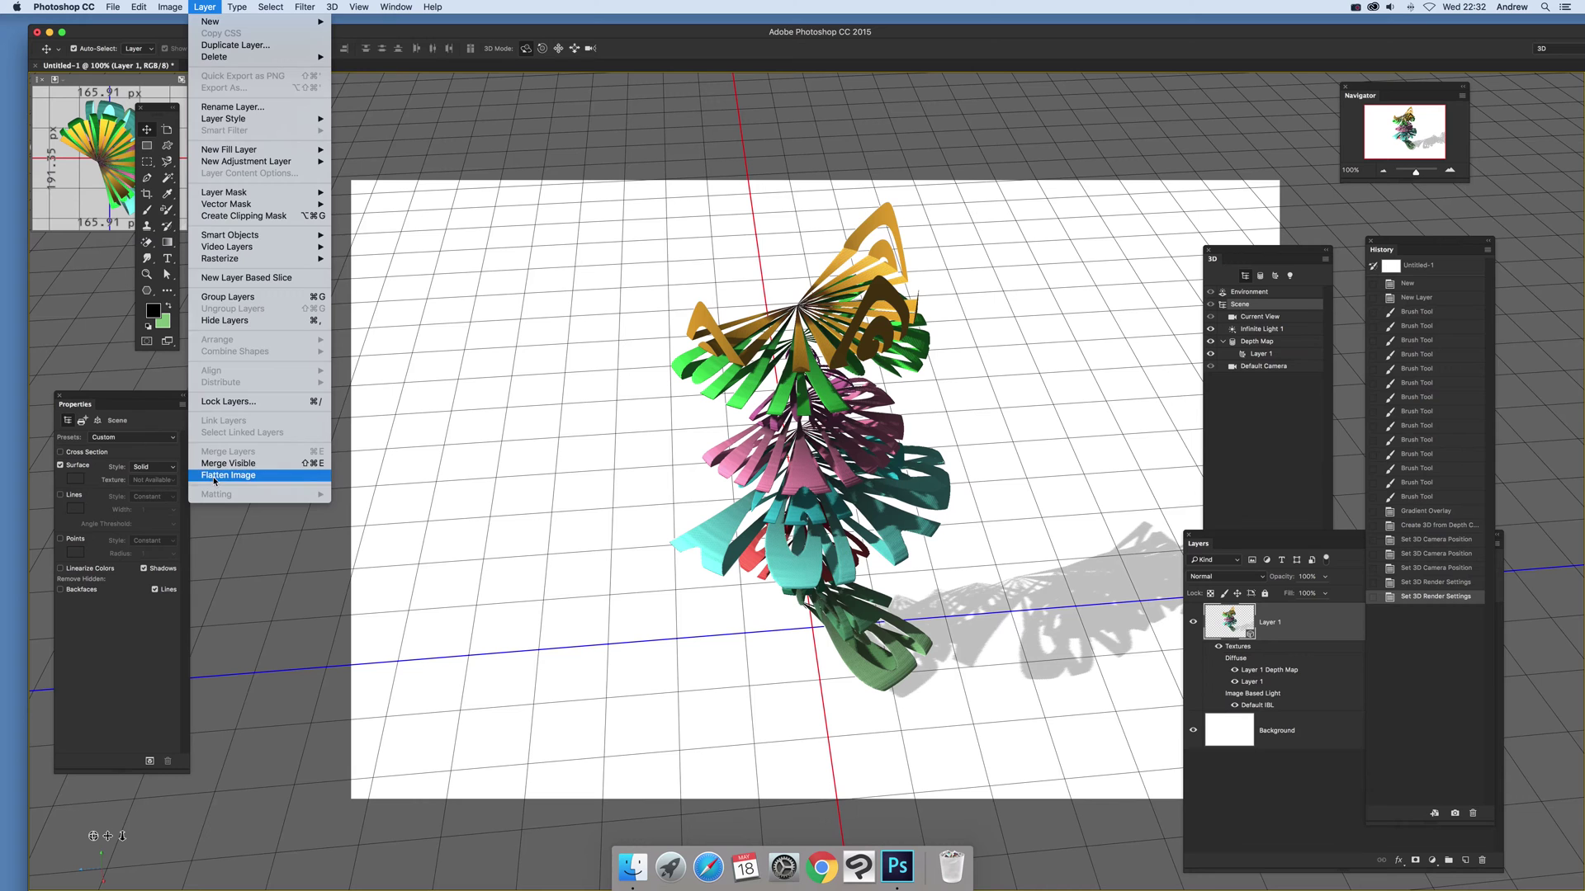
pyautogui.click(210, 481)
pyautogui.click(884, 276)
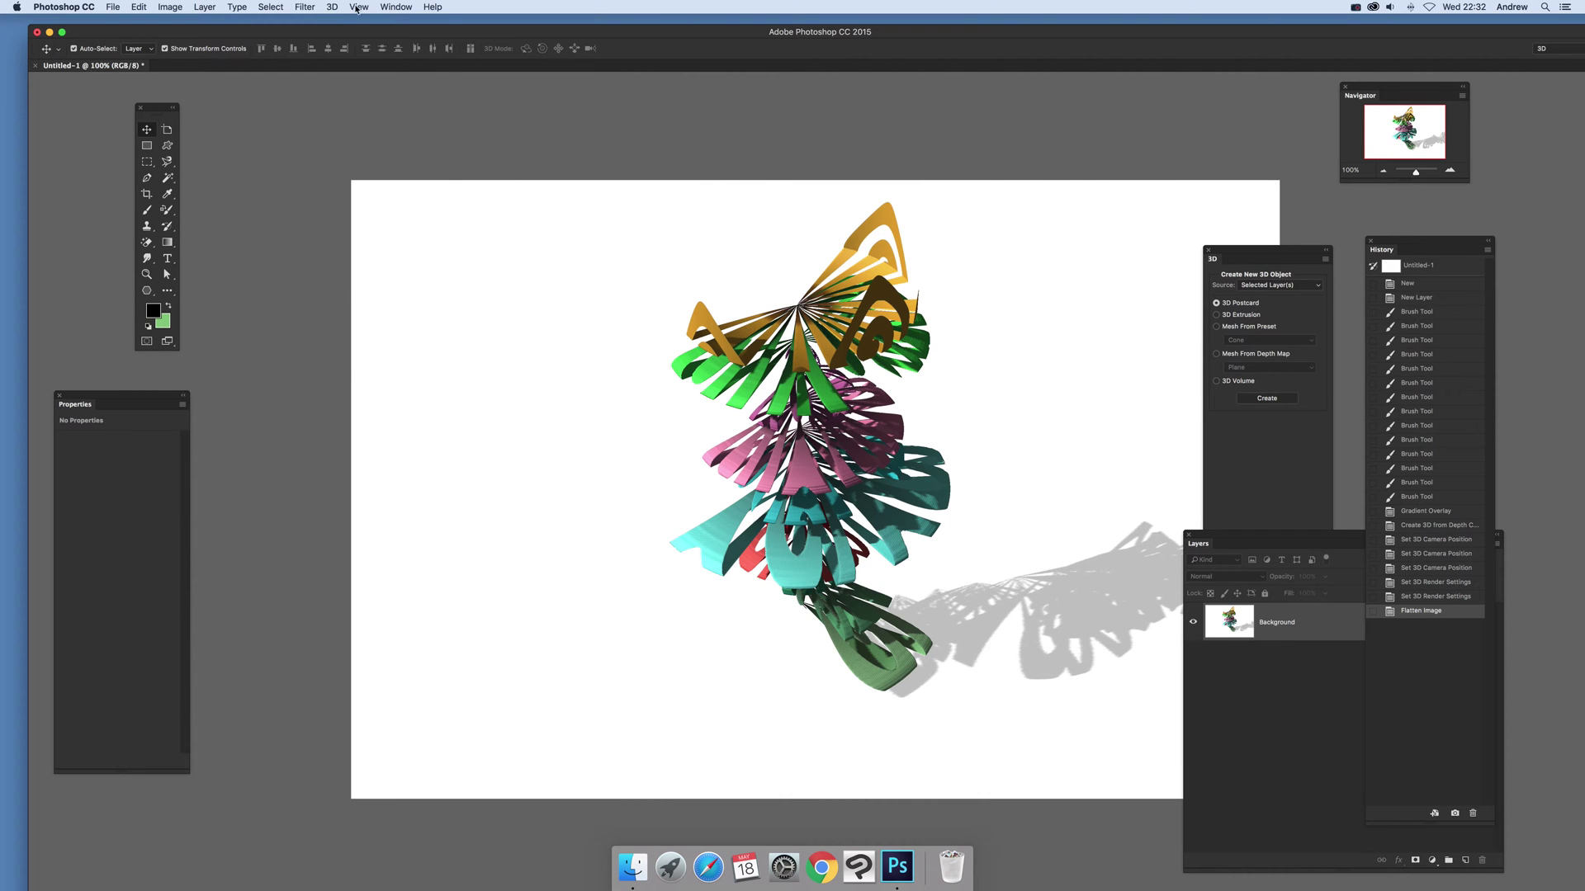
pyautogui.click(303, 8)
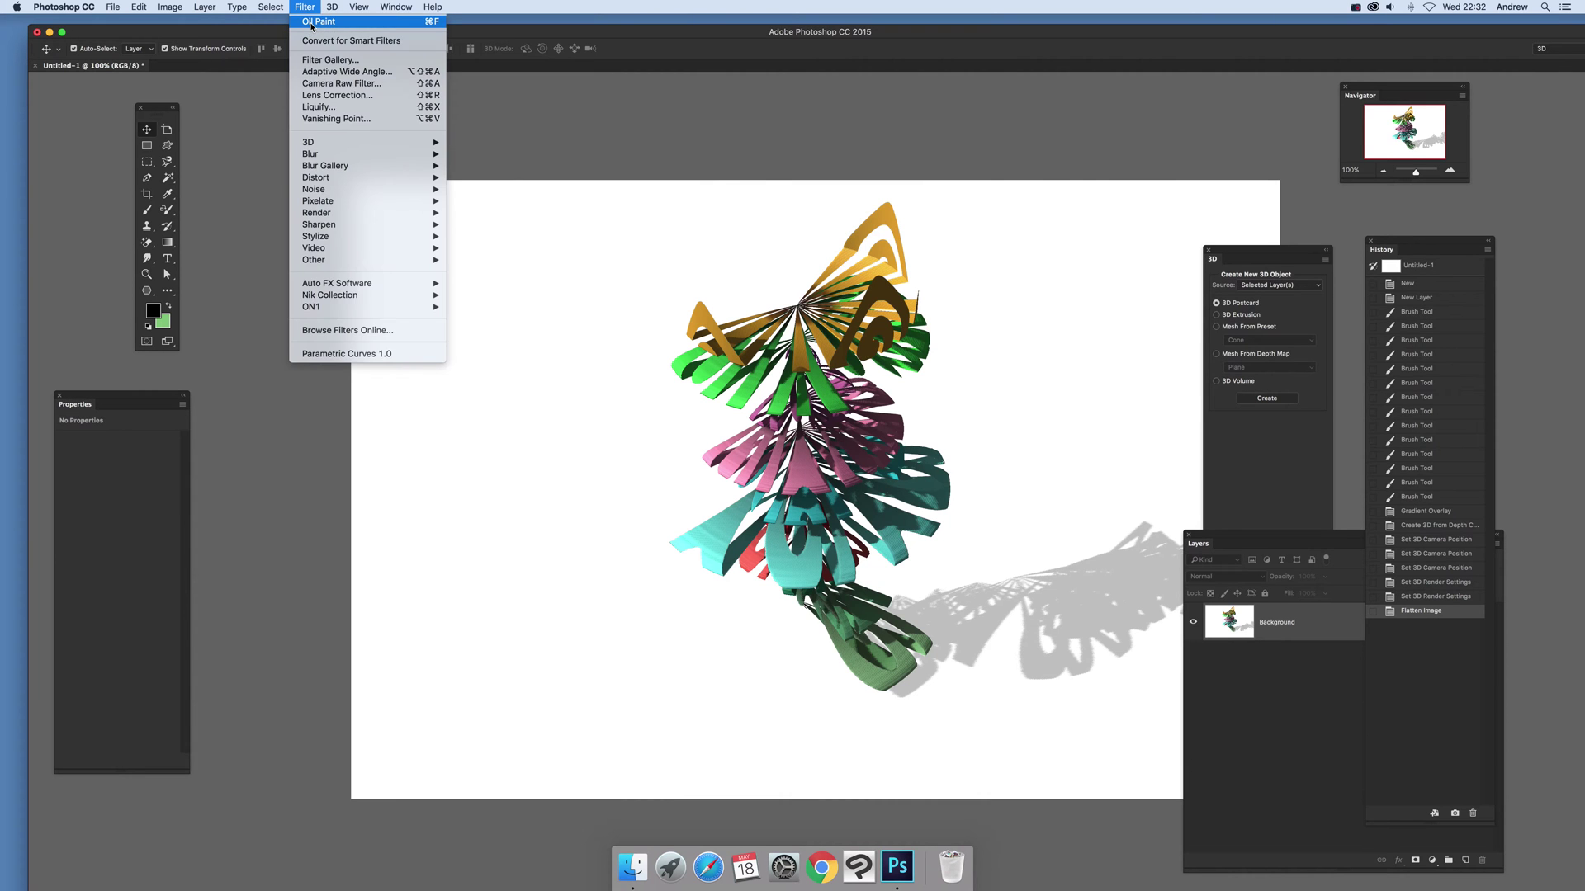
pyautogui.click(311, 24)
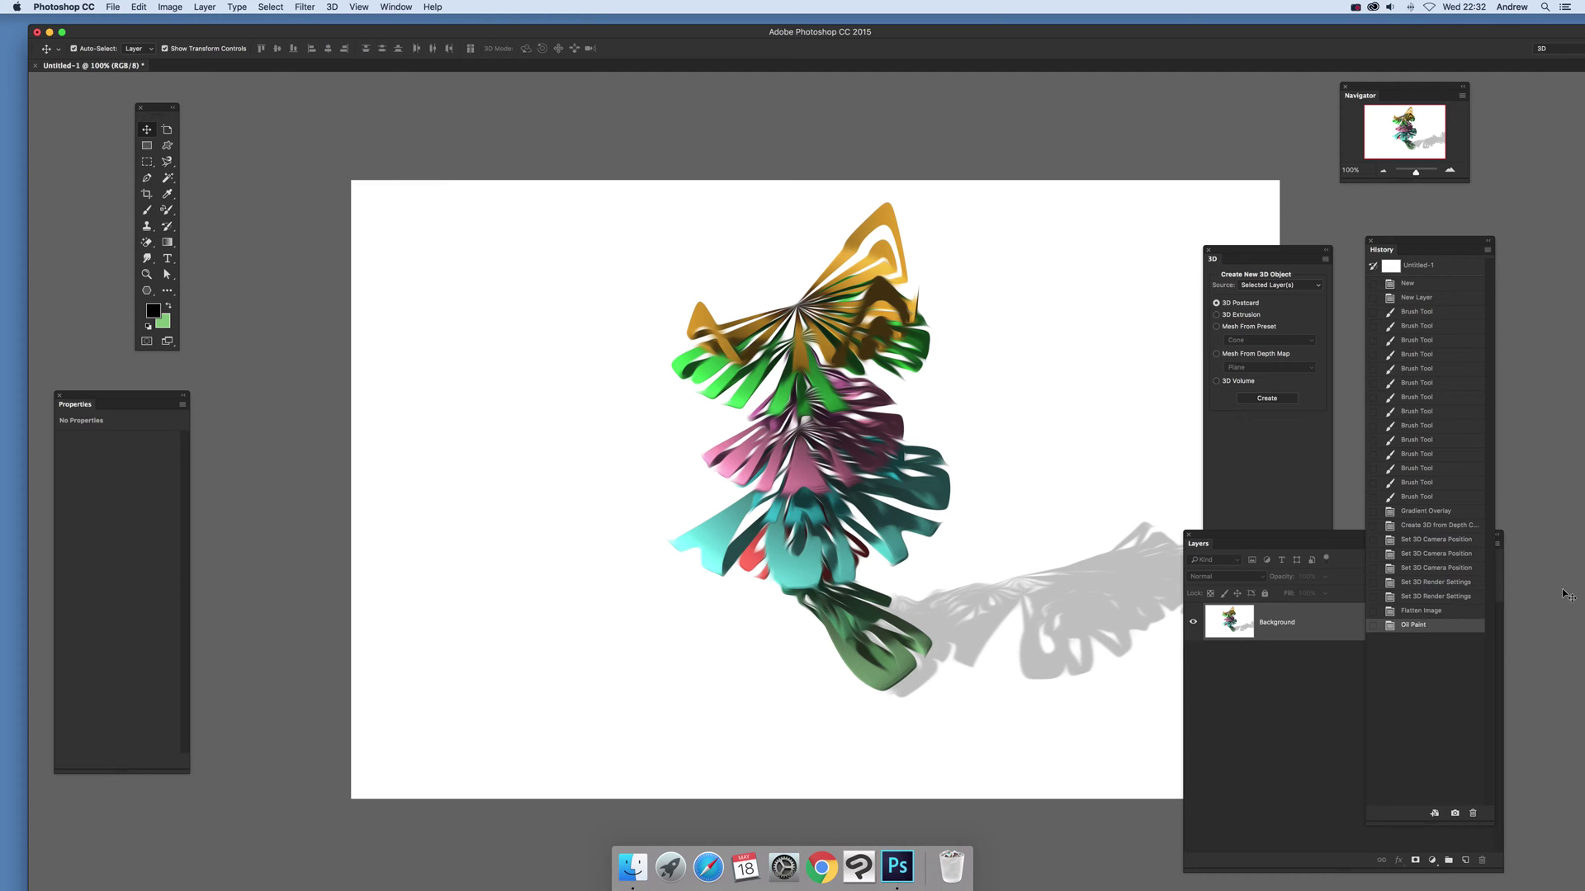
pyautogui.click(1422, 597)
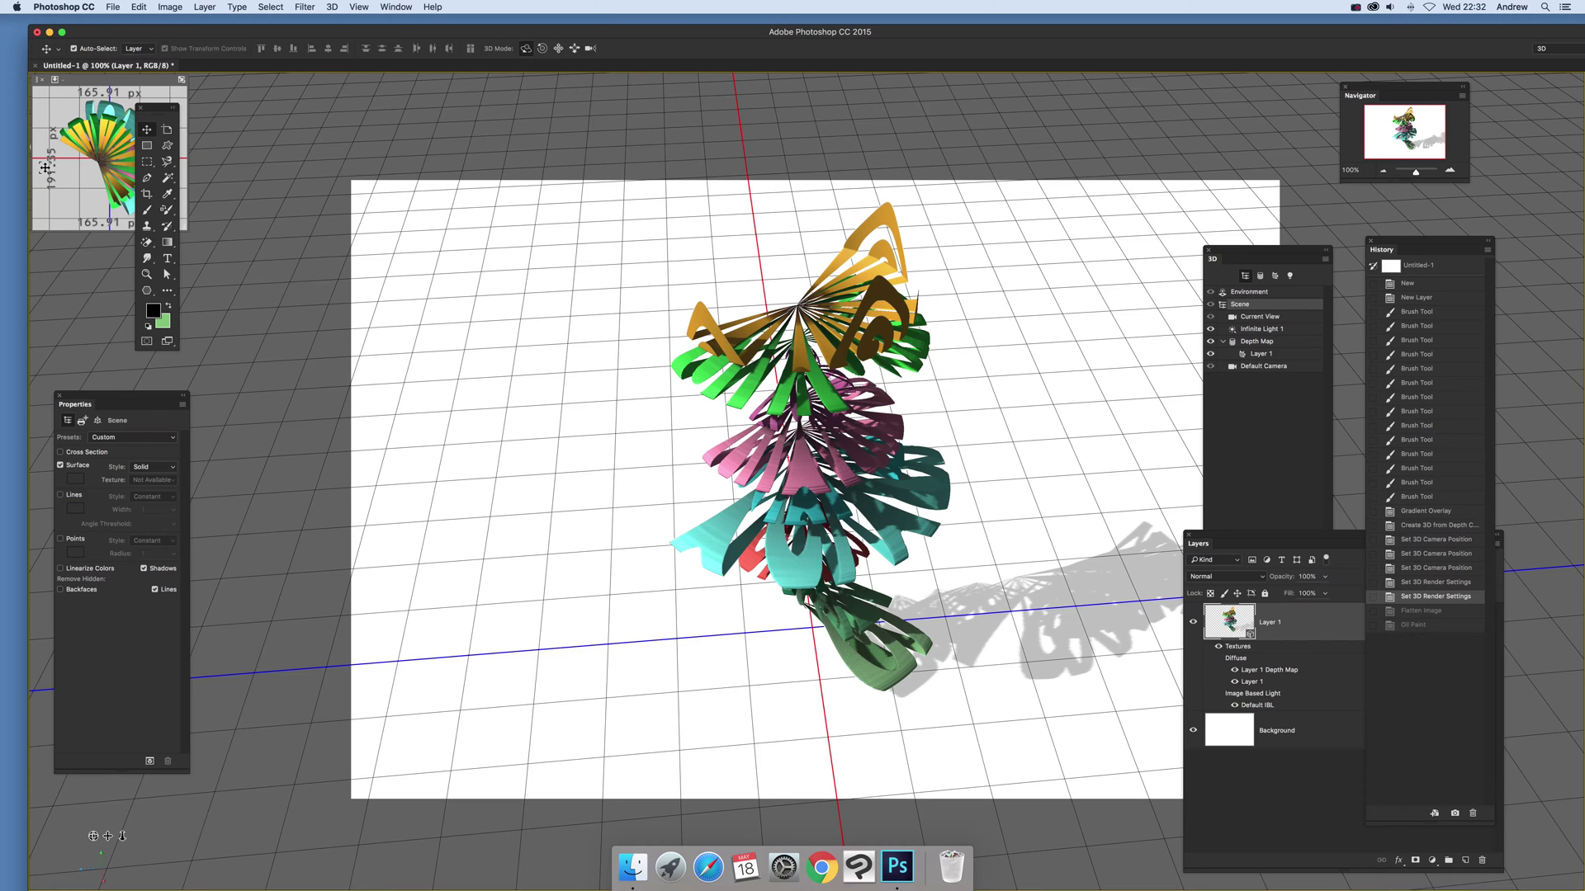
# Step: Rasterize the 3D Layer 1 into a flat pixel layer
pyautogui.click(204, 7)
pyautogui.moveTo(222, 262)
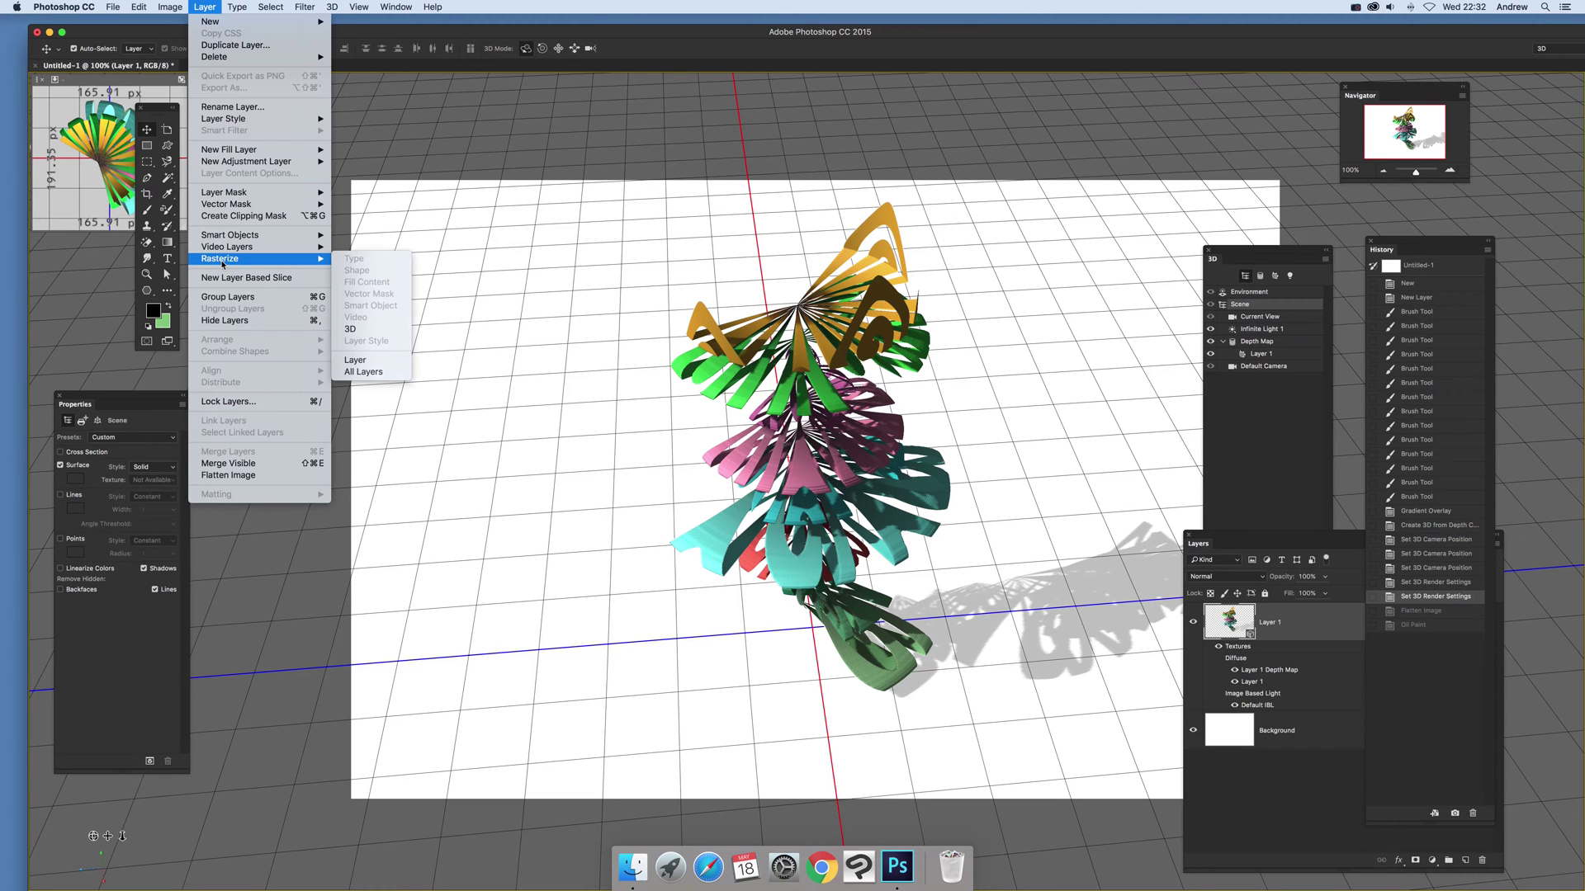
pyautogui.click(355, 362)
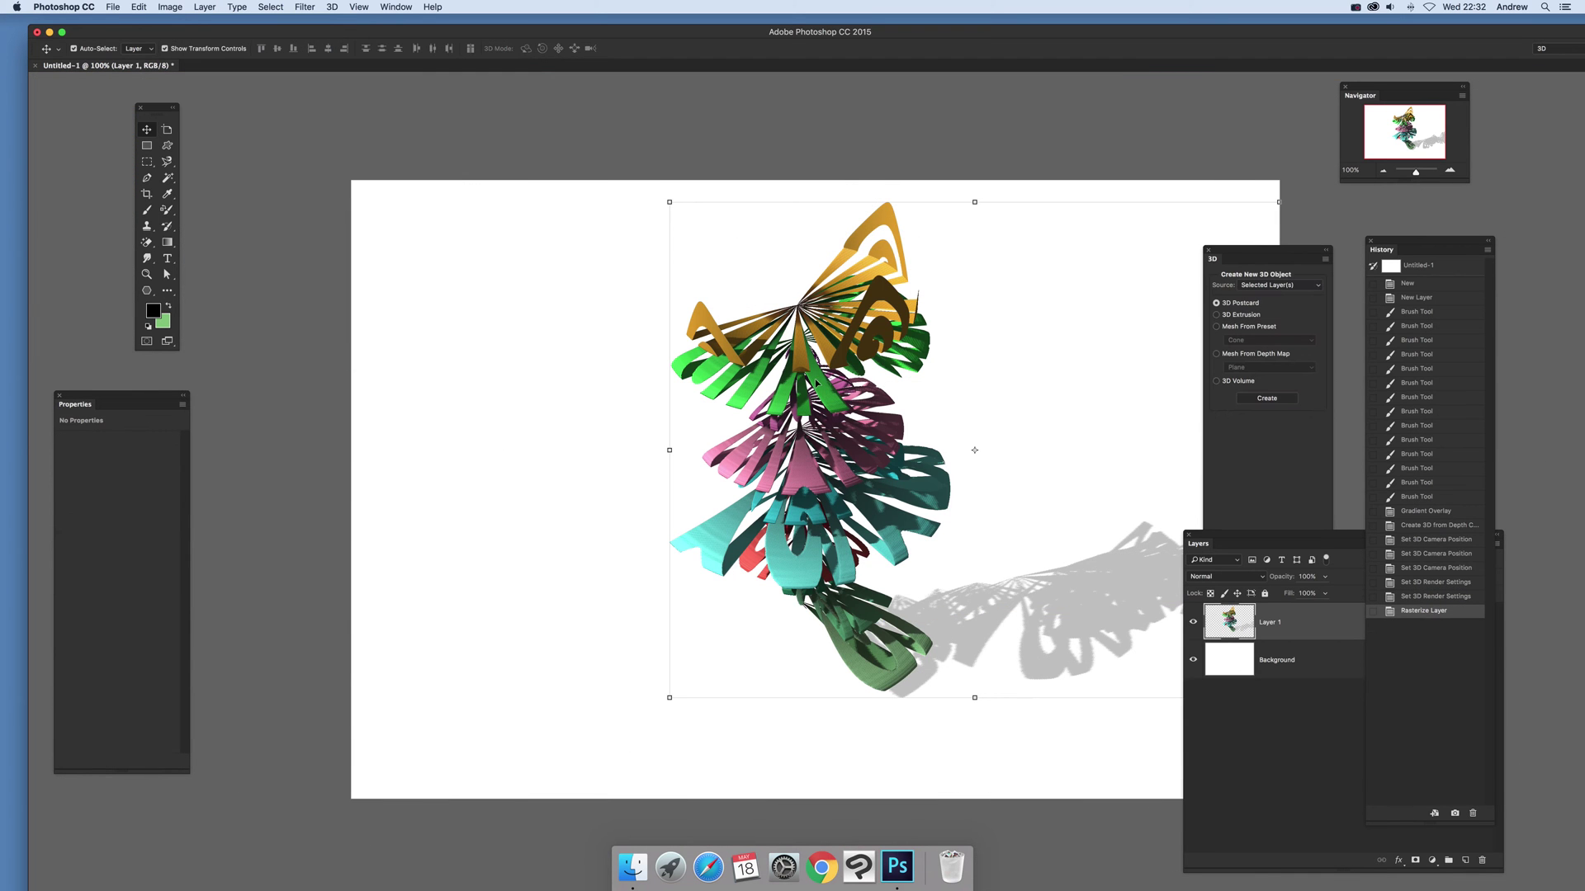
# Step: Shift the model left and Alt-drag duplicates into an overlapping row to the right
pyautogui.moveTo(796, 347); pyautogui.dragTo(563, 359)
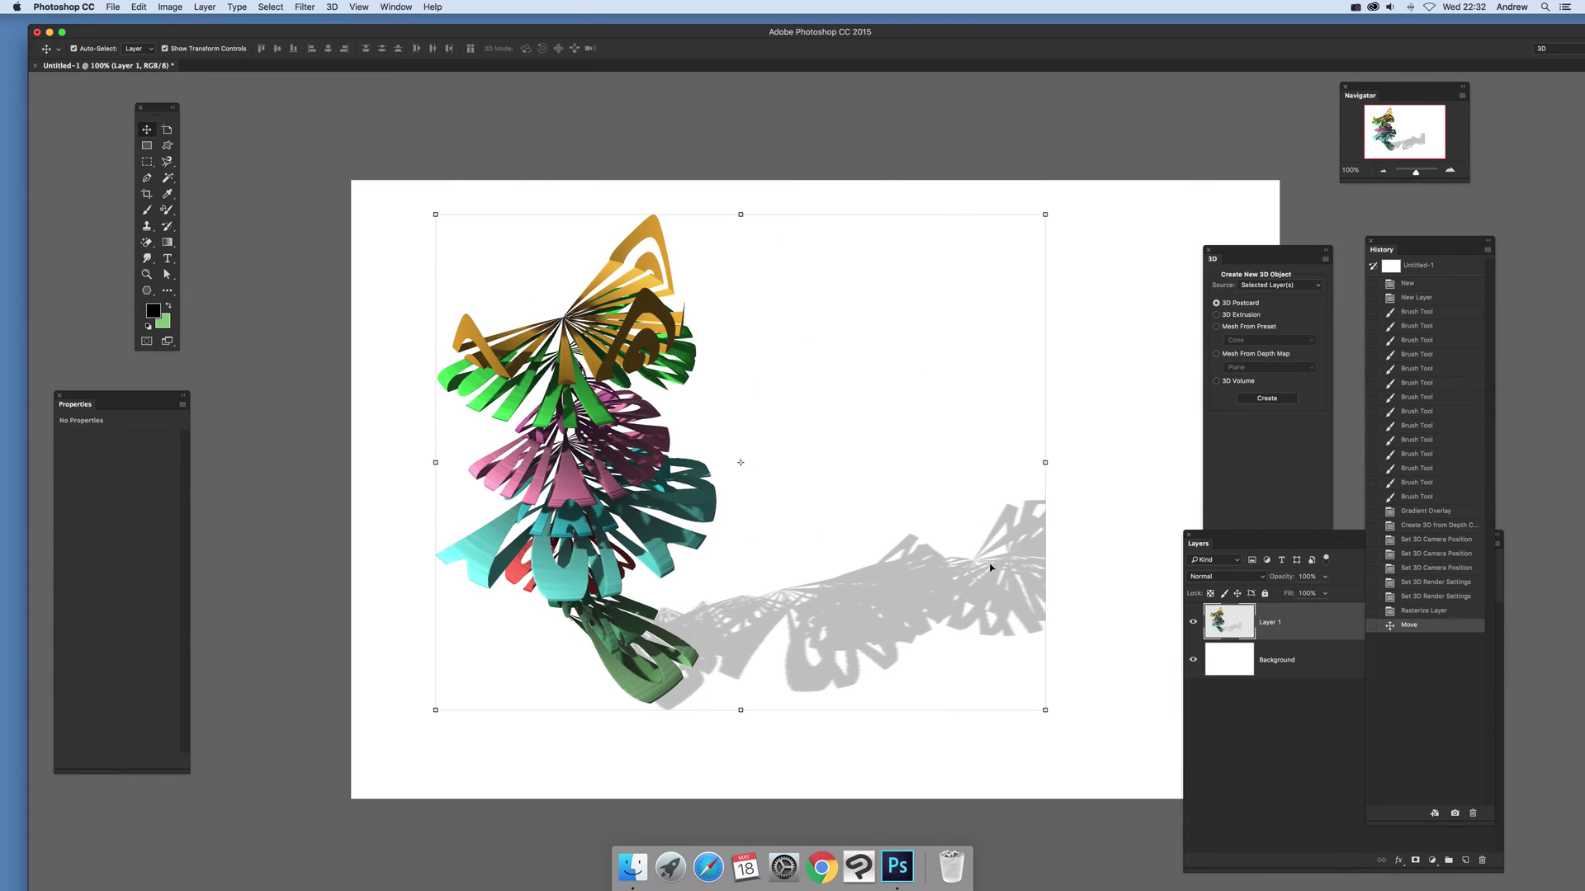
pyautogui.moveTo(625, 321); pyautogui.dragTo(923, 335)
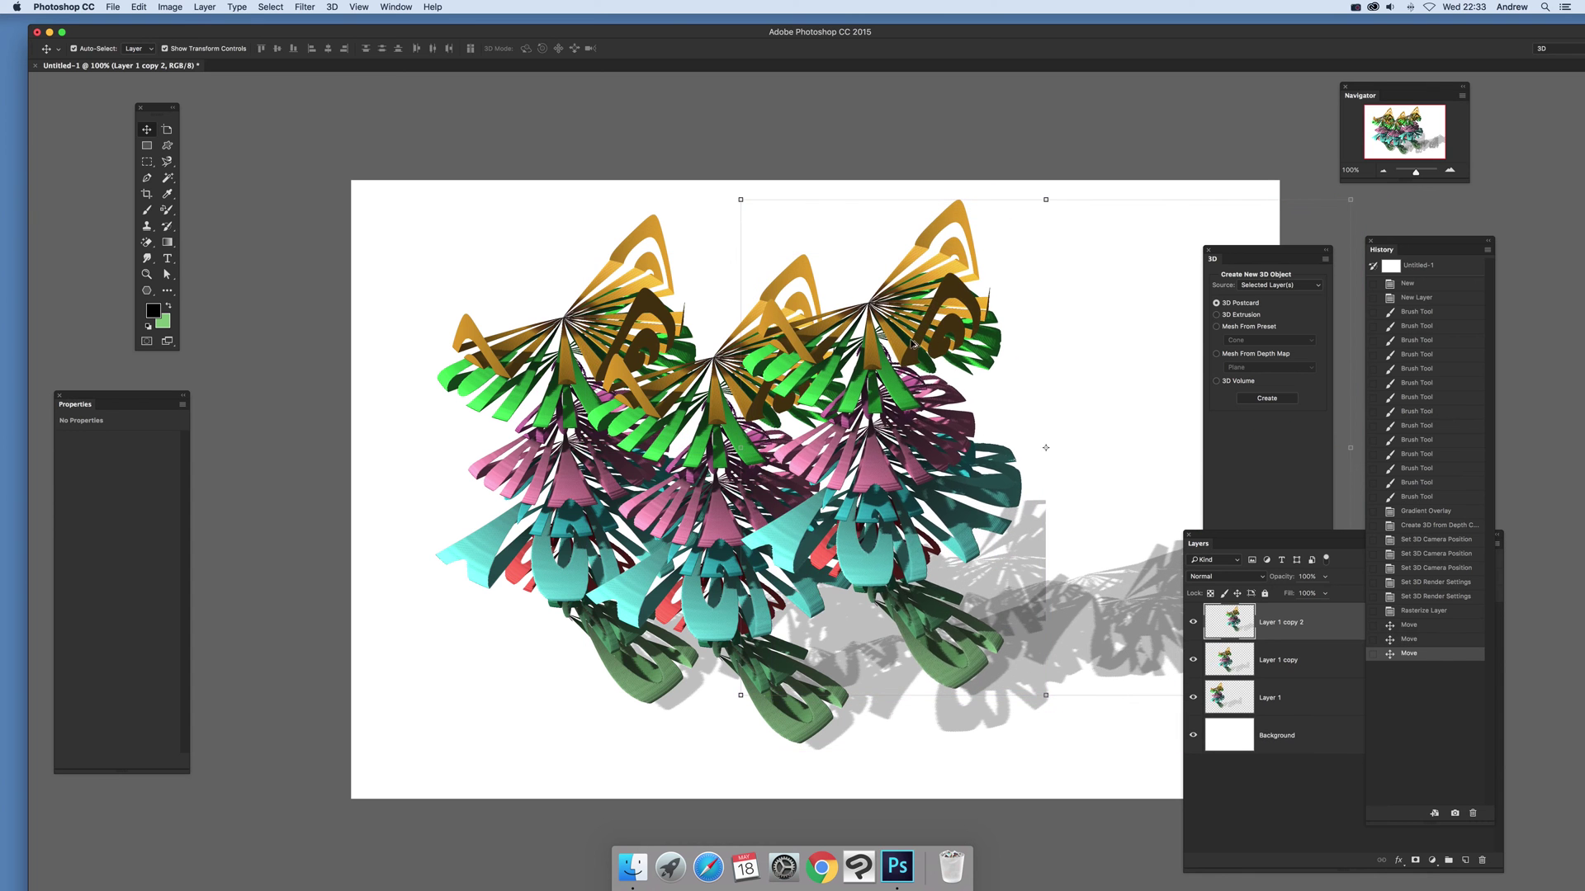
pyautogui.moveTo(848, 372); pyautogui.dragTo(537, 438)
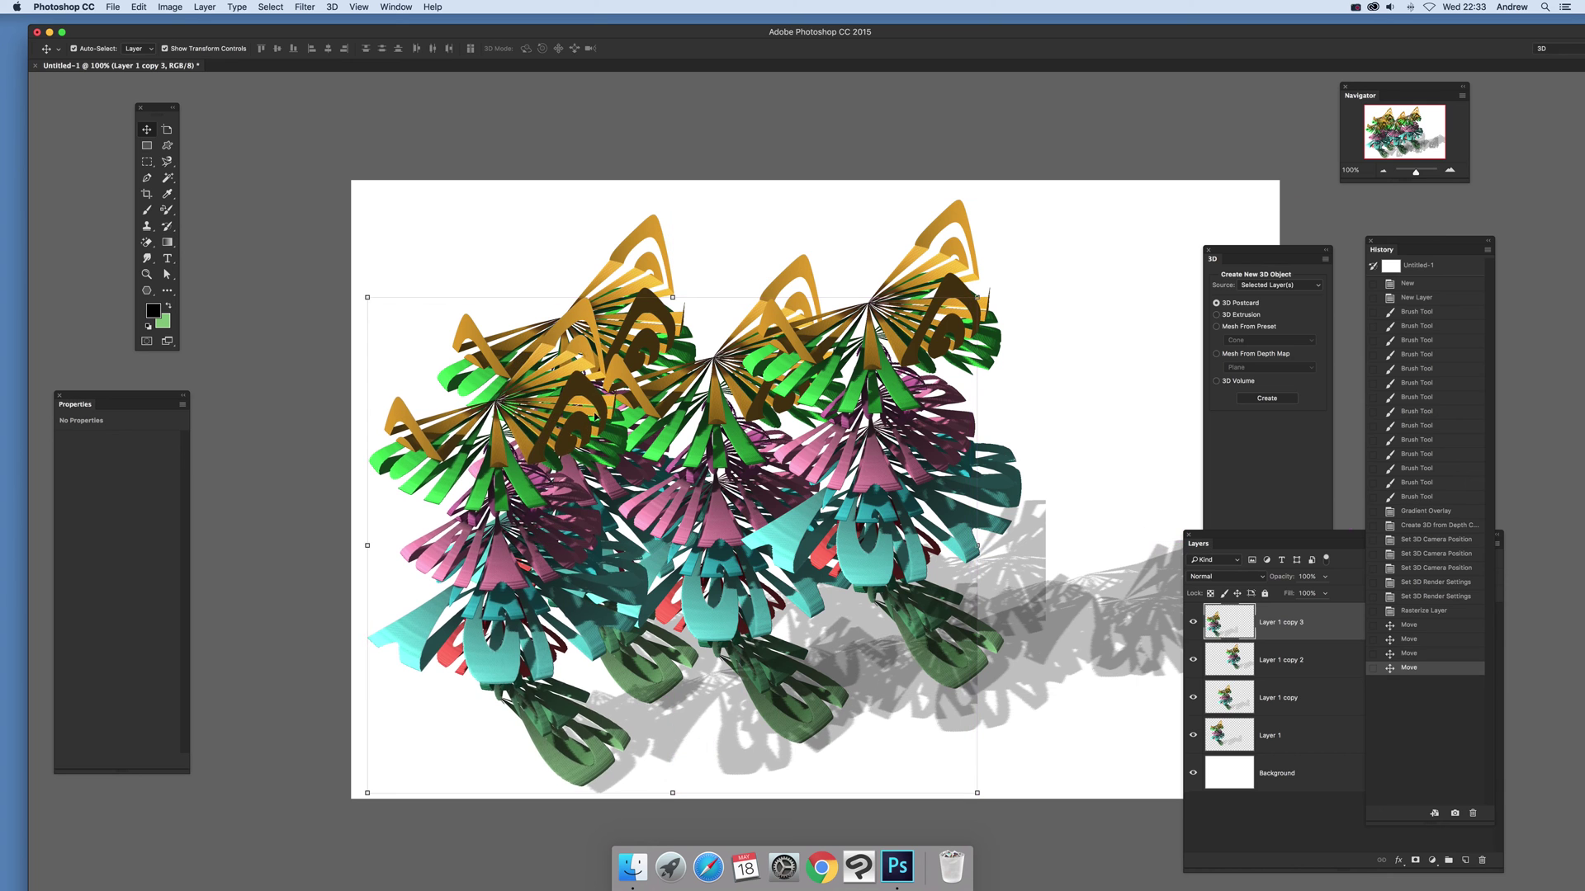
# Step: Select the four model copies and merge them into a single layer
pyautogui.keyDown('shift'); pyautogui.click(1261, 743); pyautogui.keyUp('shift')
pyautogui.click(219, 7)
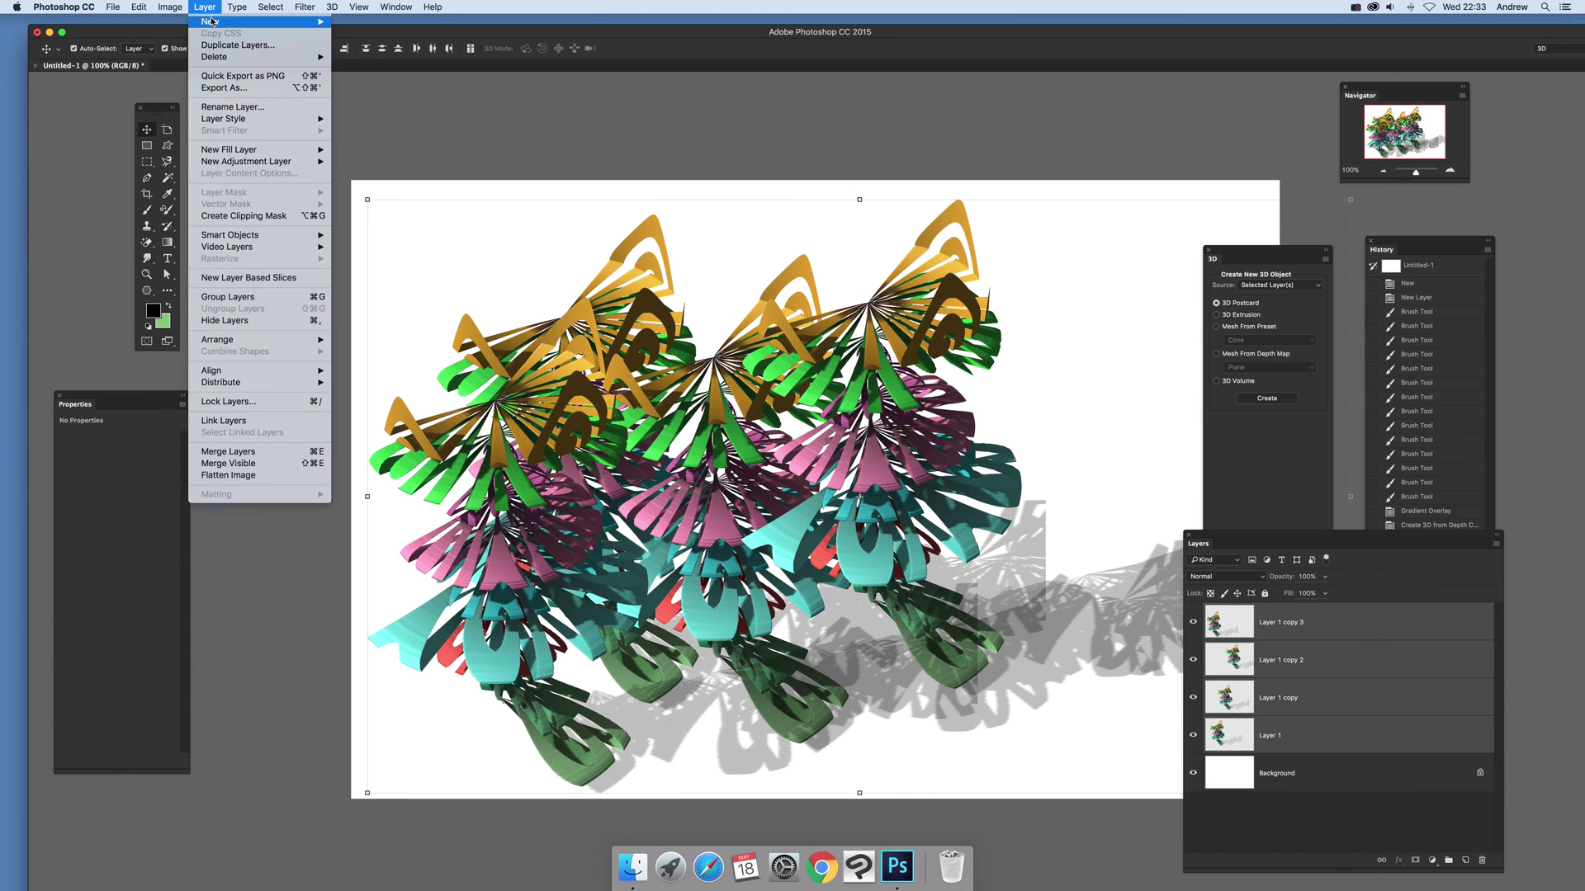
pyautogui.click(279, 452)
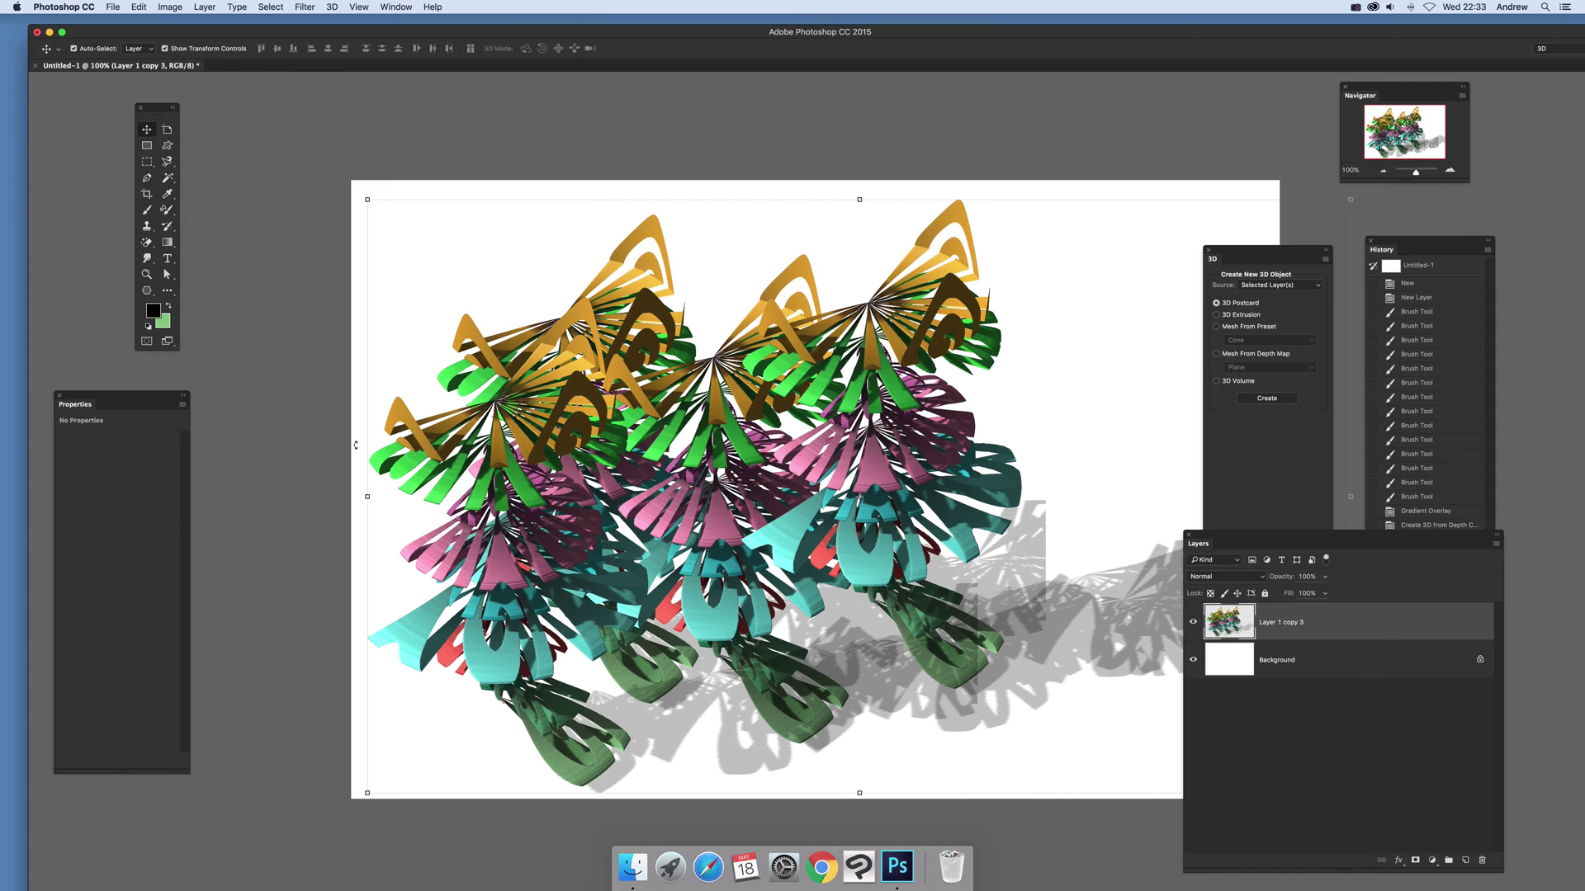
# Step: Convert the merged layer into a 3D mesh via Depth Map to Cylinder
pyautogui.click(330, 8)
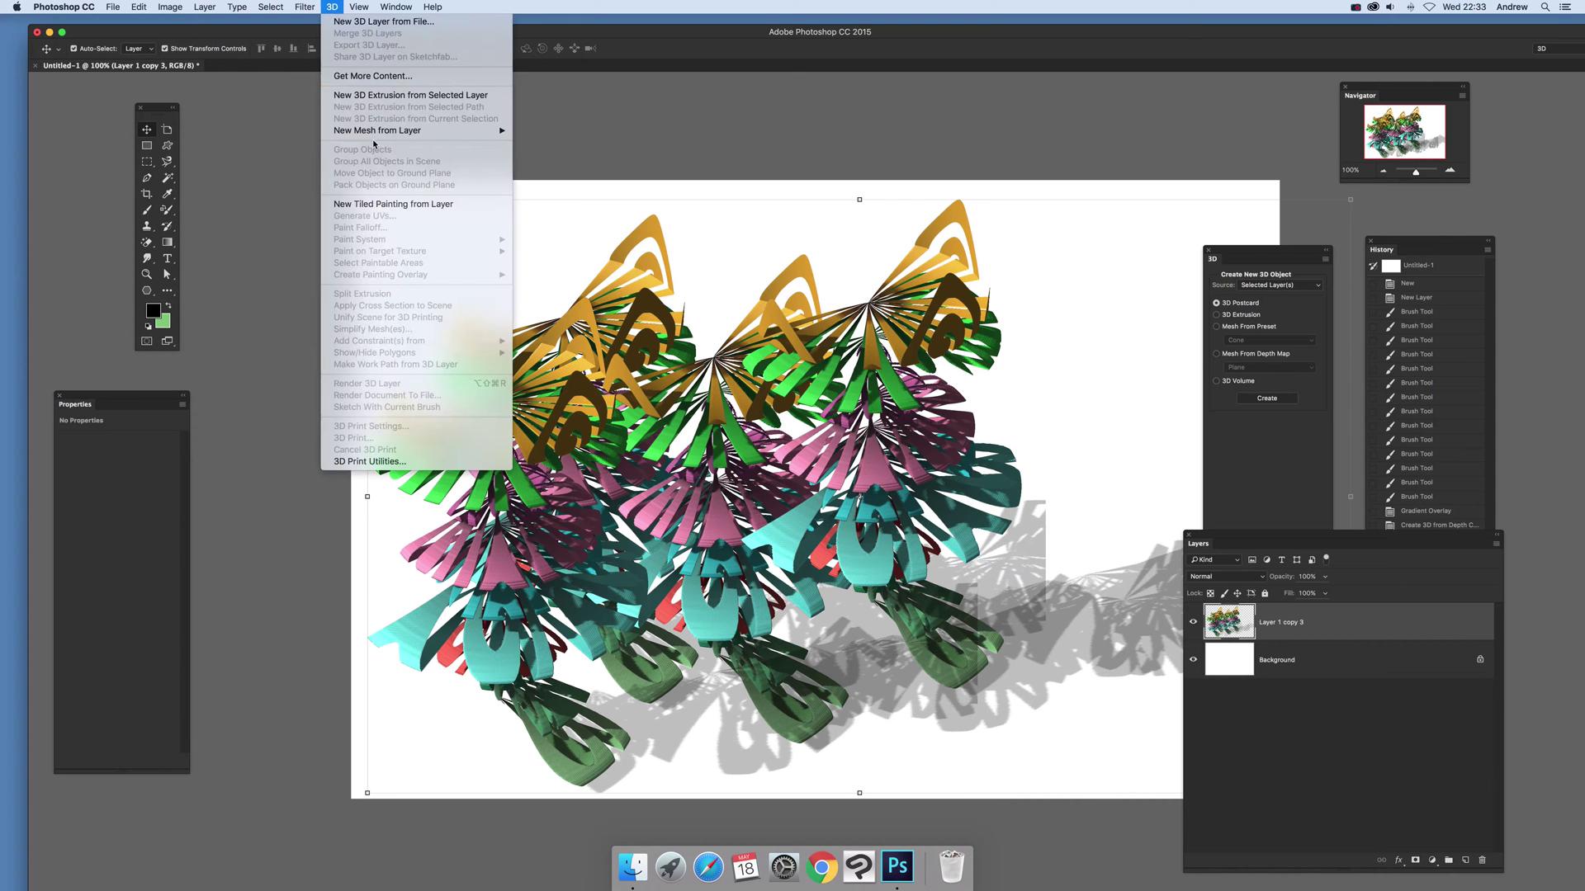
pyautogui.moveTo(397, 130)
pyautogui.moveTo(578, 154)
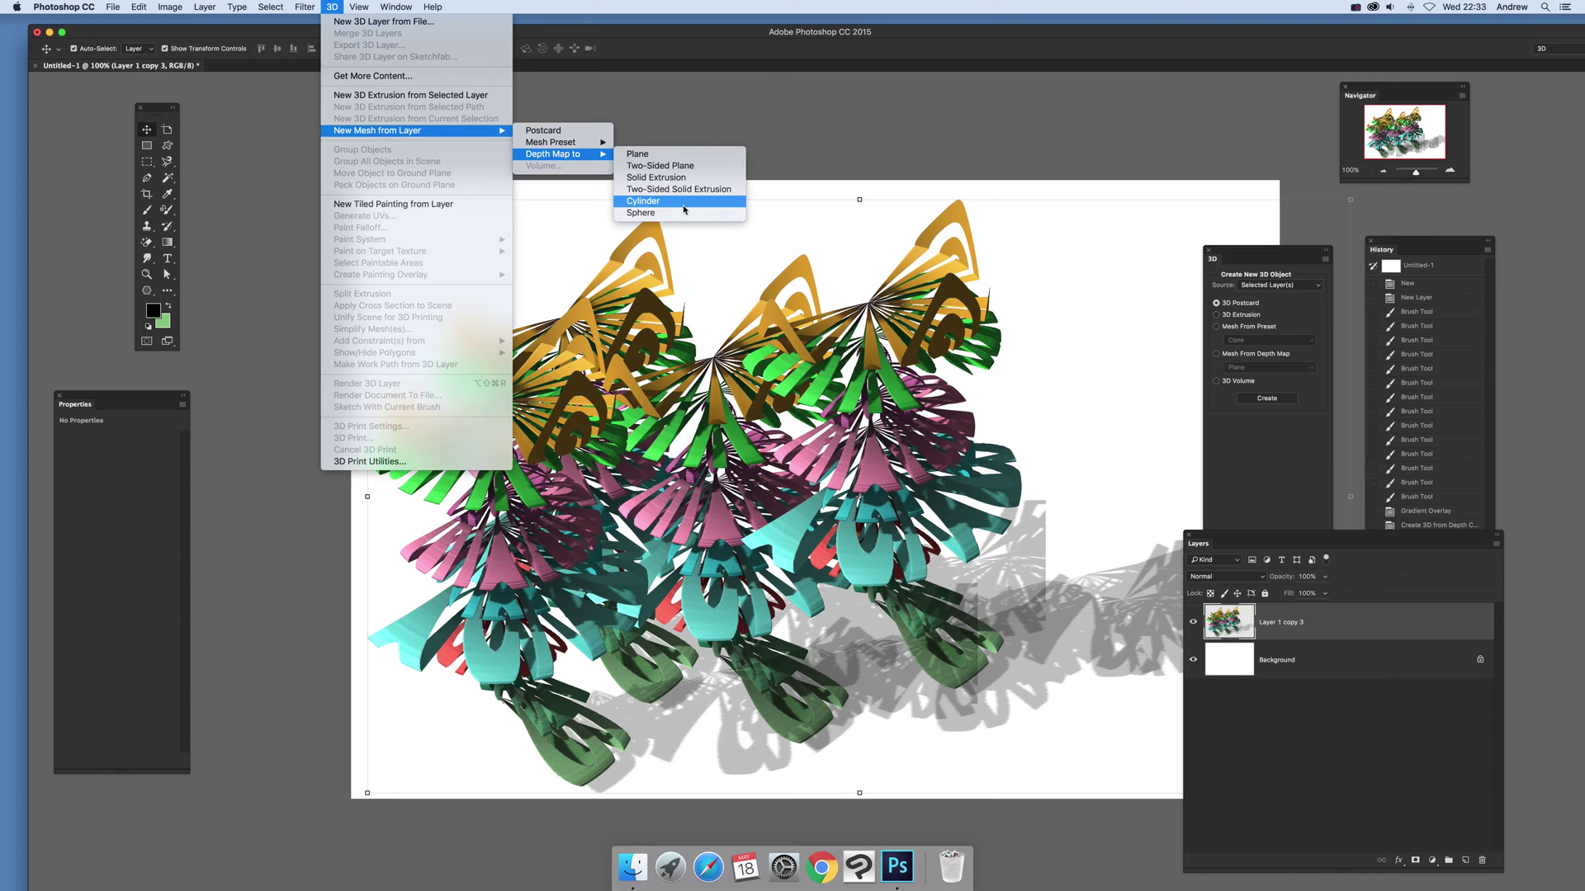
pyautogui.click(641, 204)
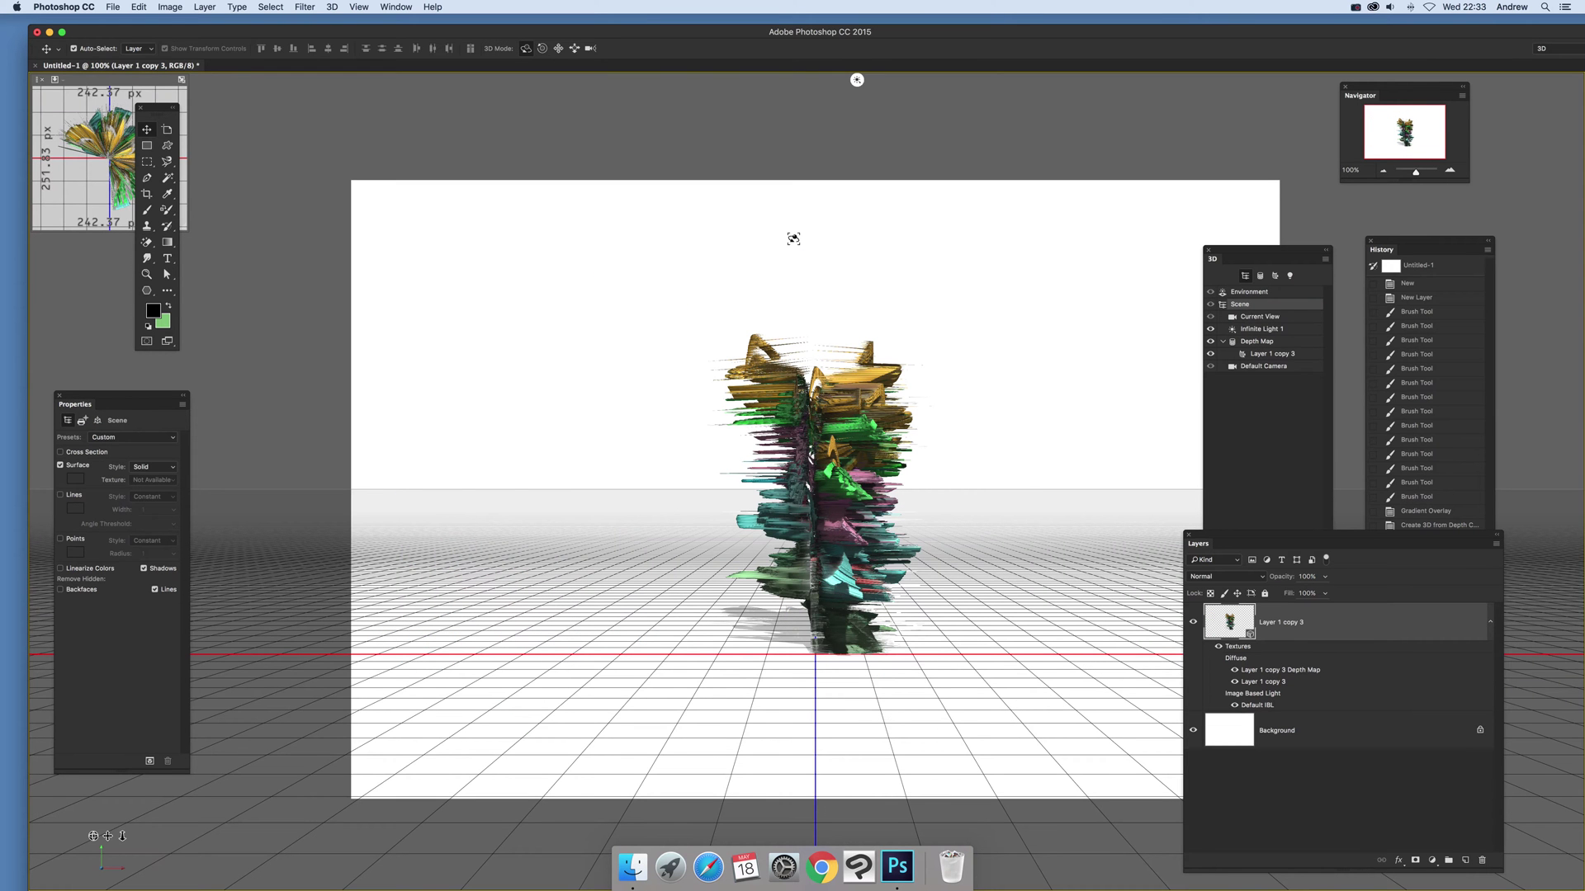
# Step: Tilt the view with 3D Orbit, then slide the furry cylinder closer until it fills the canvas
pyautogui.moveTo(880, 389); pyautogui.dragTo(432, 80)
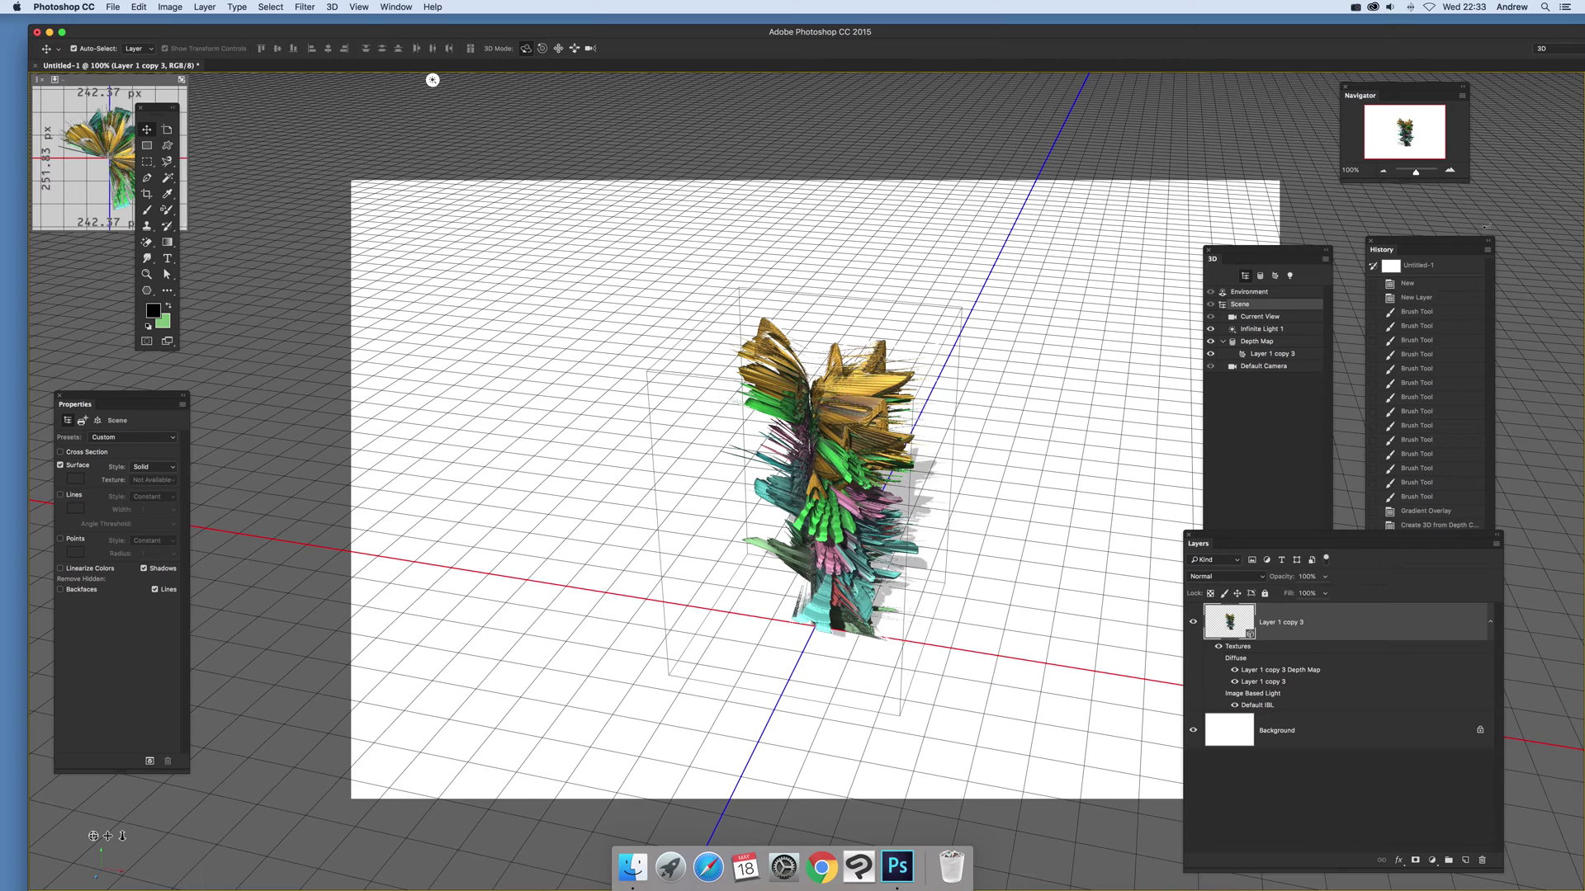
pyautogui.click(574, 48)
pyautogui.moveTo(686, 288); pyautogui.dragTo(628, 362)
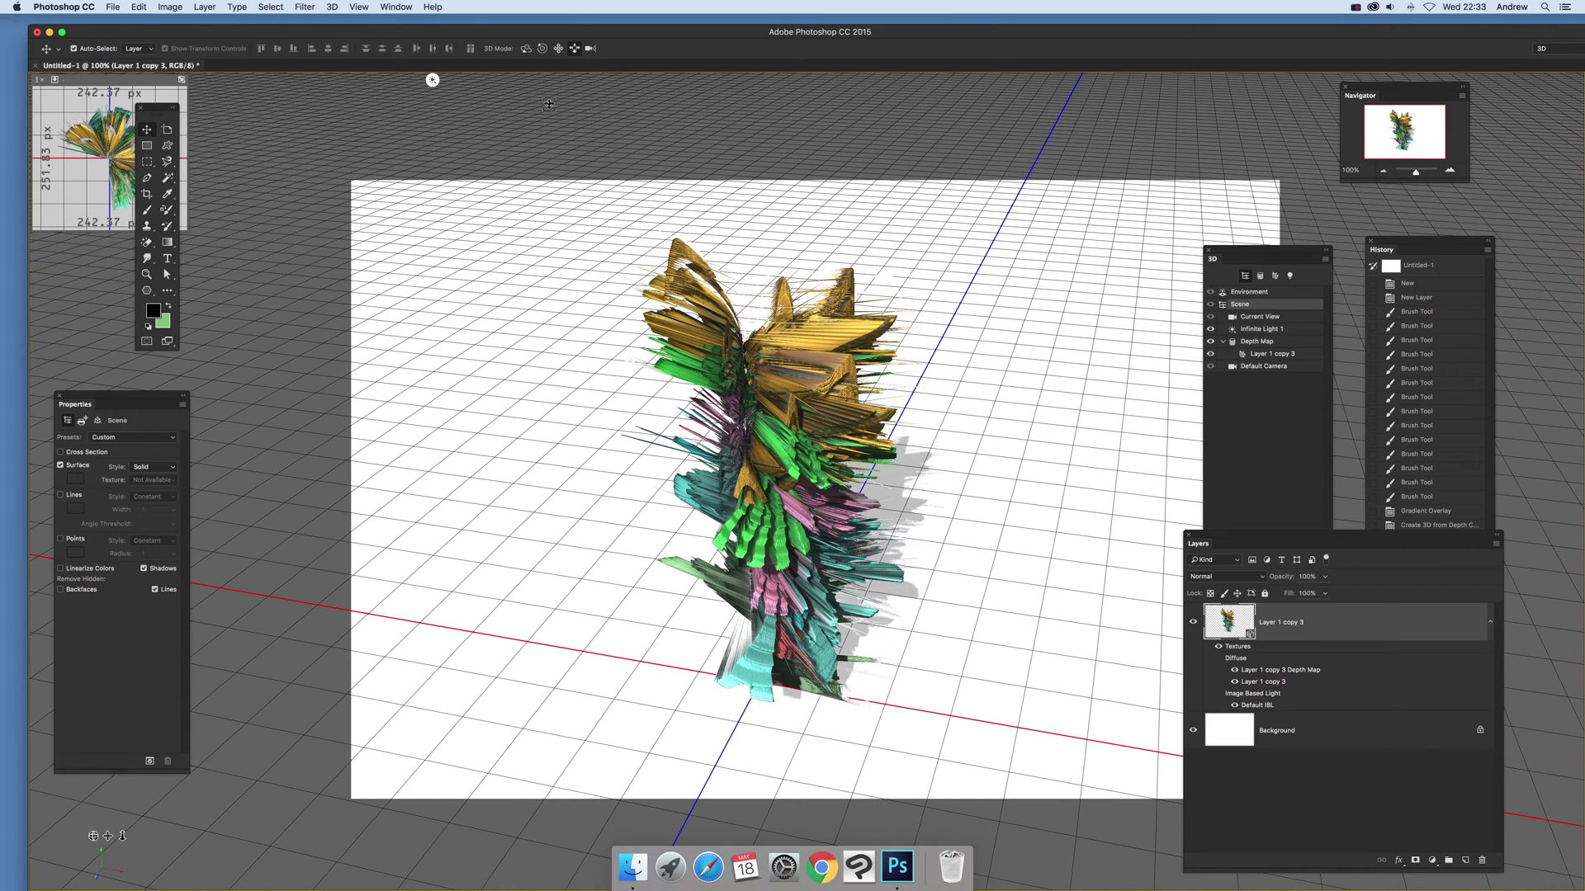
pyautogui.click(573, 48)
pyautogui.moveTo(790, 441); pyautogui.dragTo(806, 516)
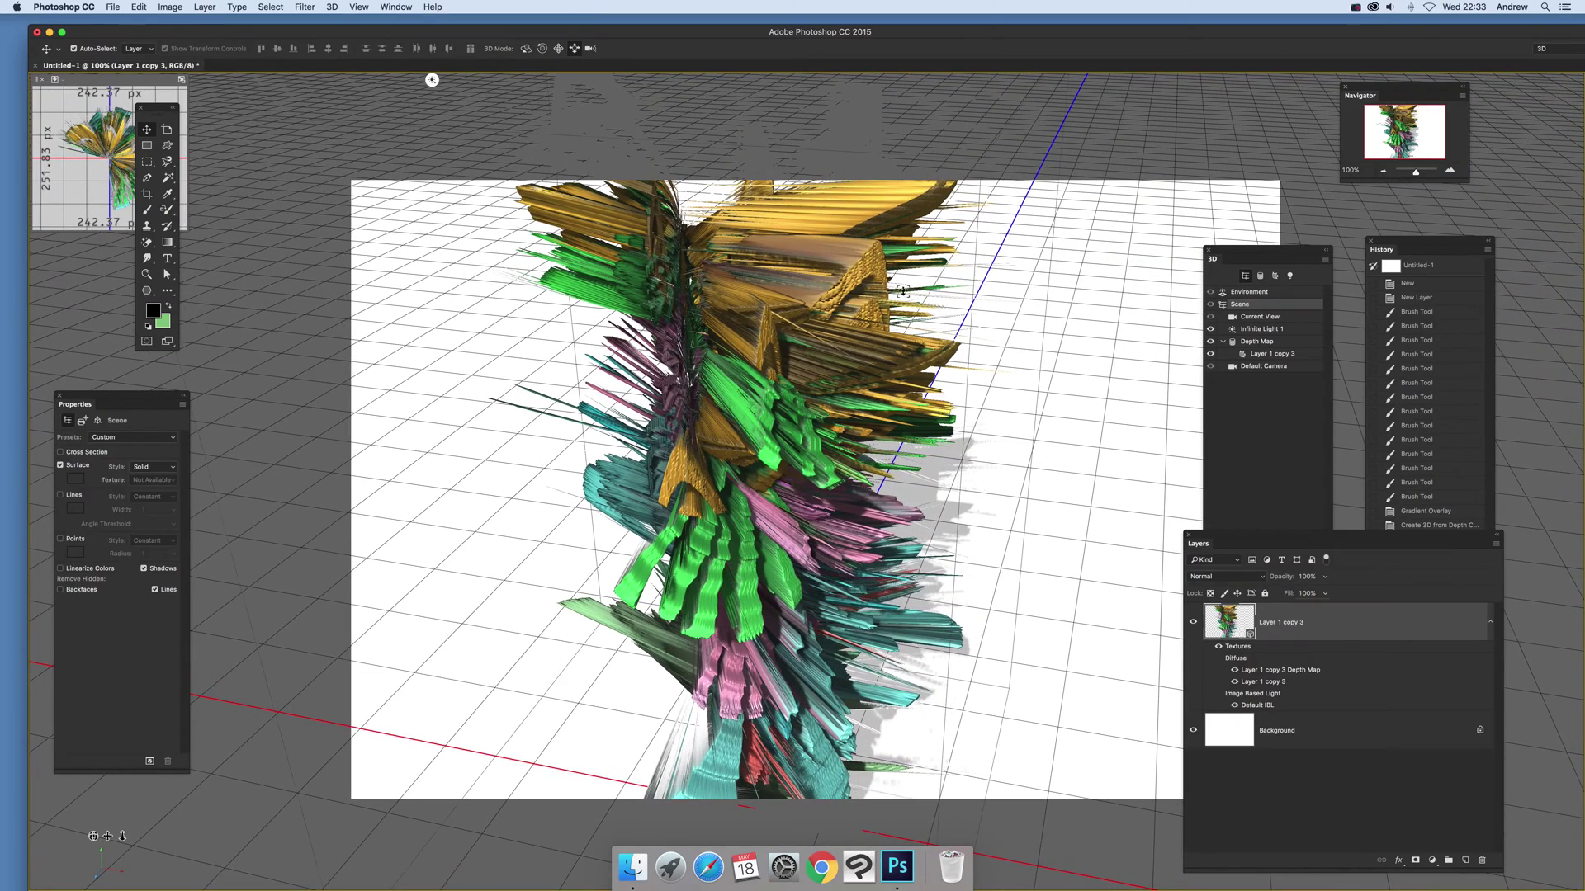
pyautogui.click(206, 7)
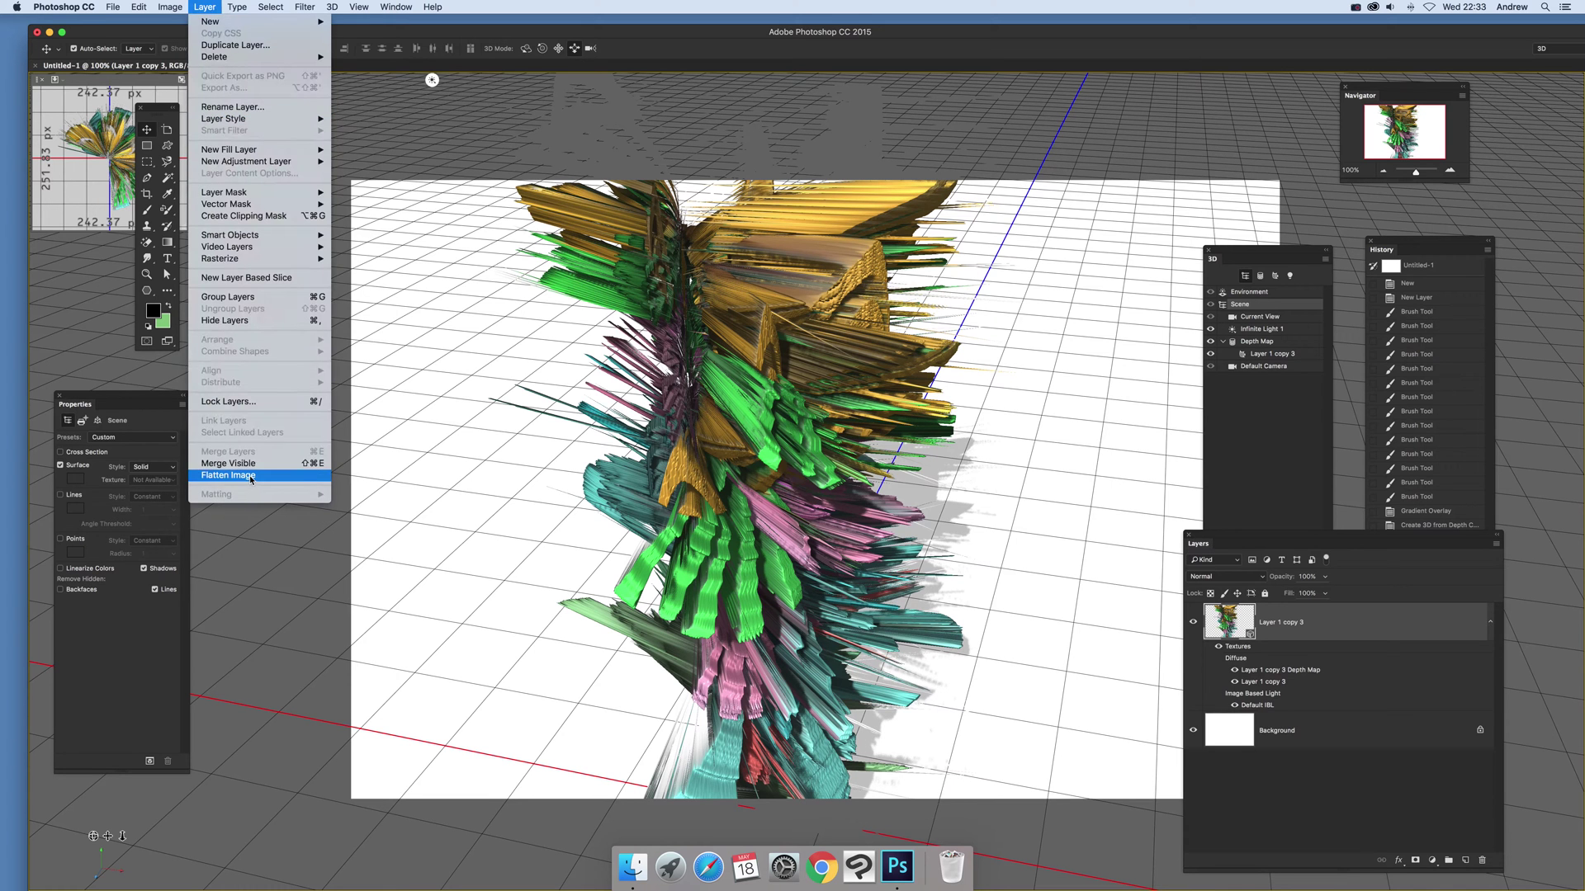
pyautogui.moveTo(334, 8)
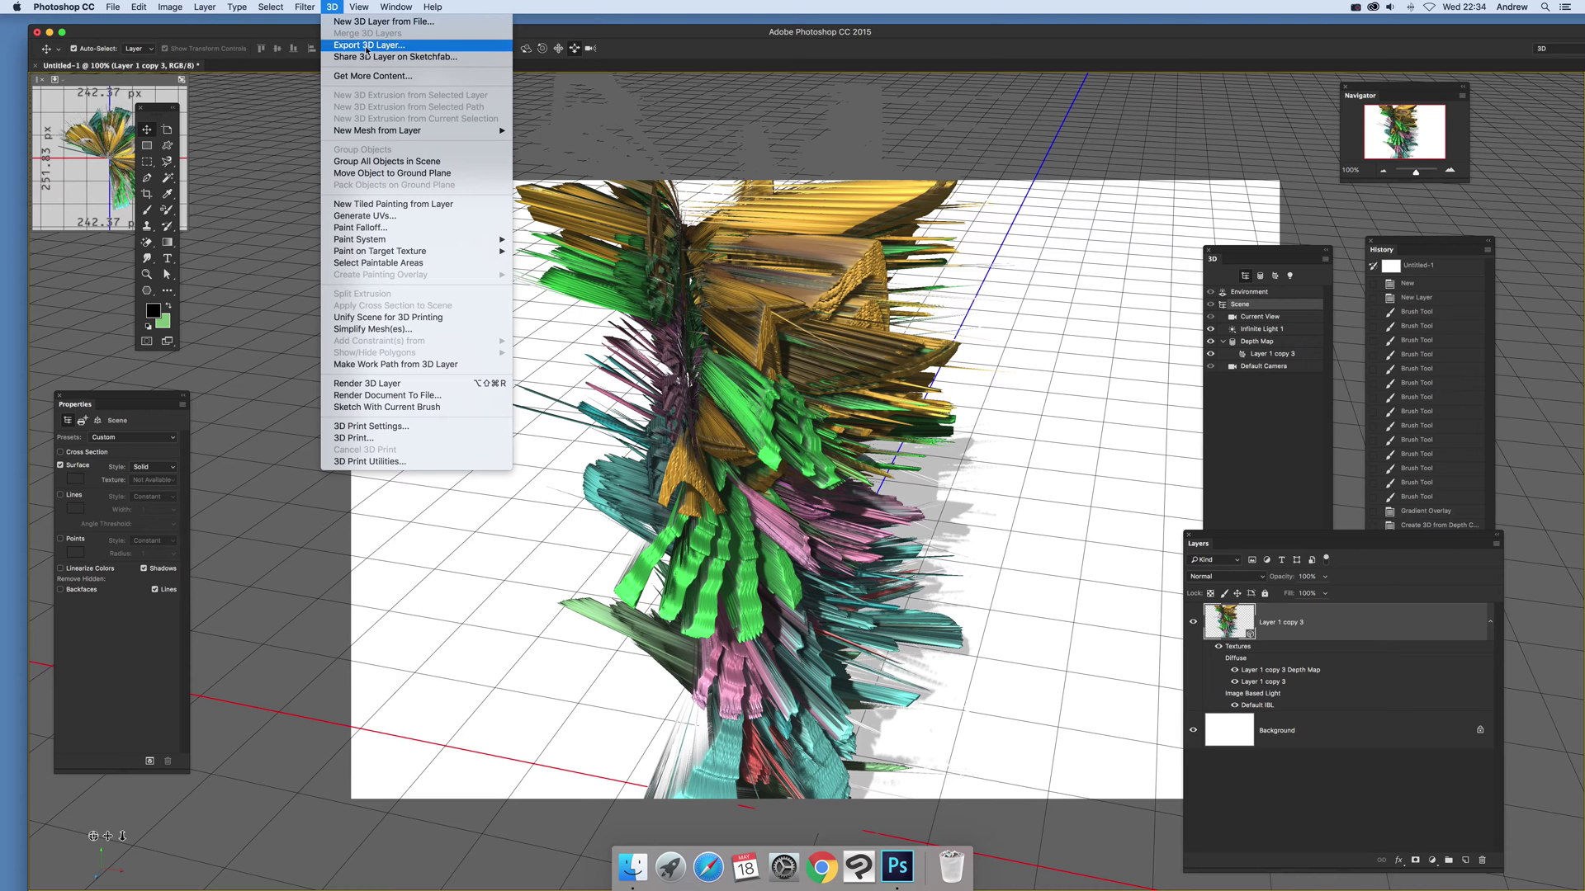
pyautogui.click(404, 48)
pyautogui.click(738, 337)
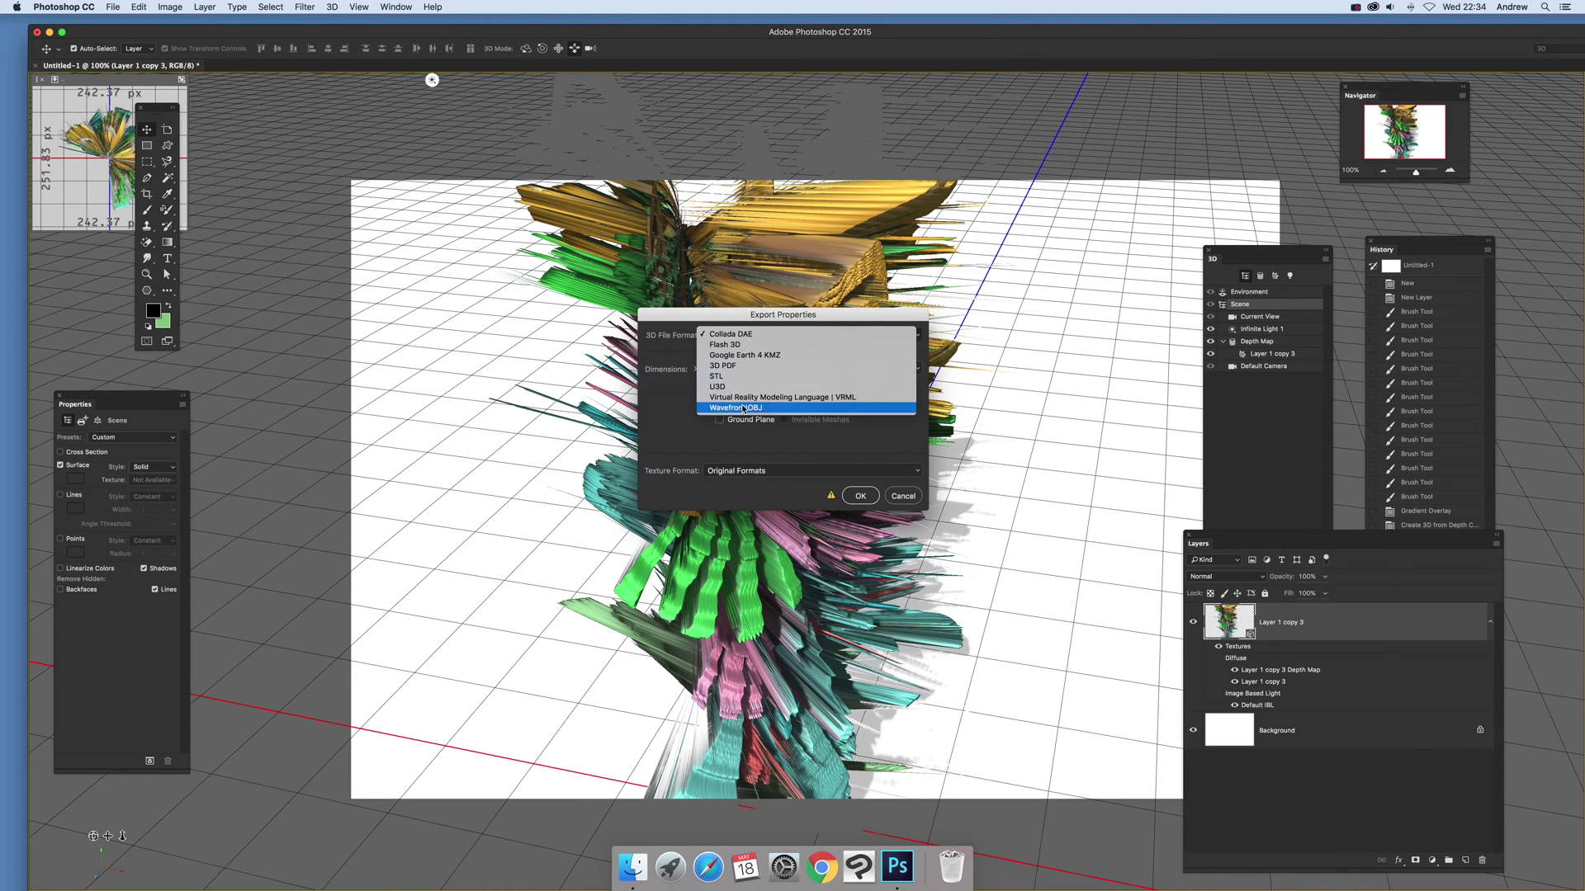
pyautogui.click(905, 497)
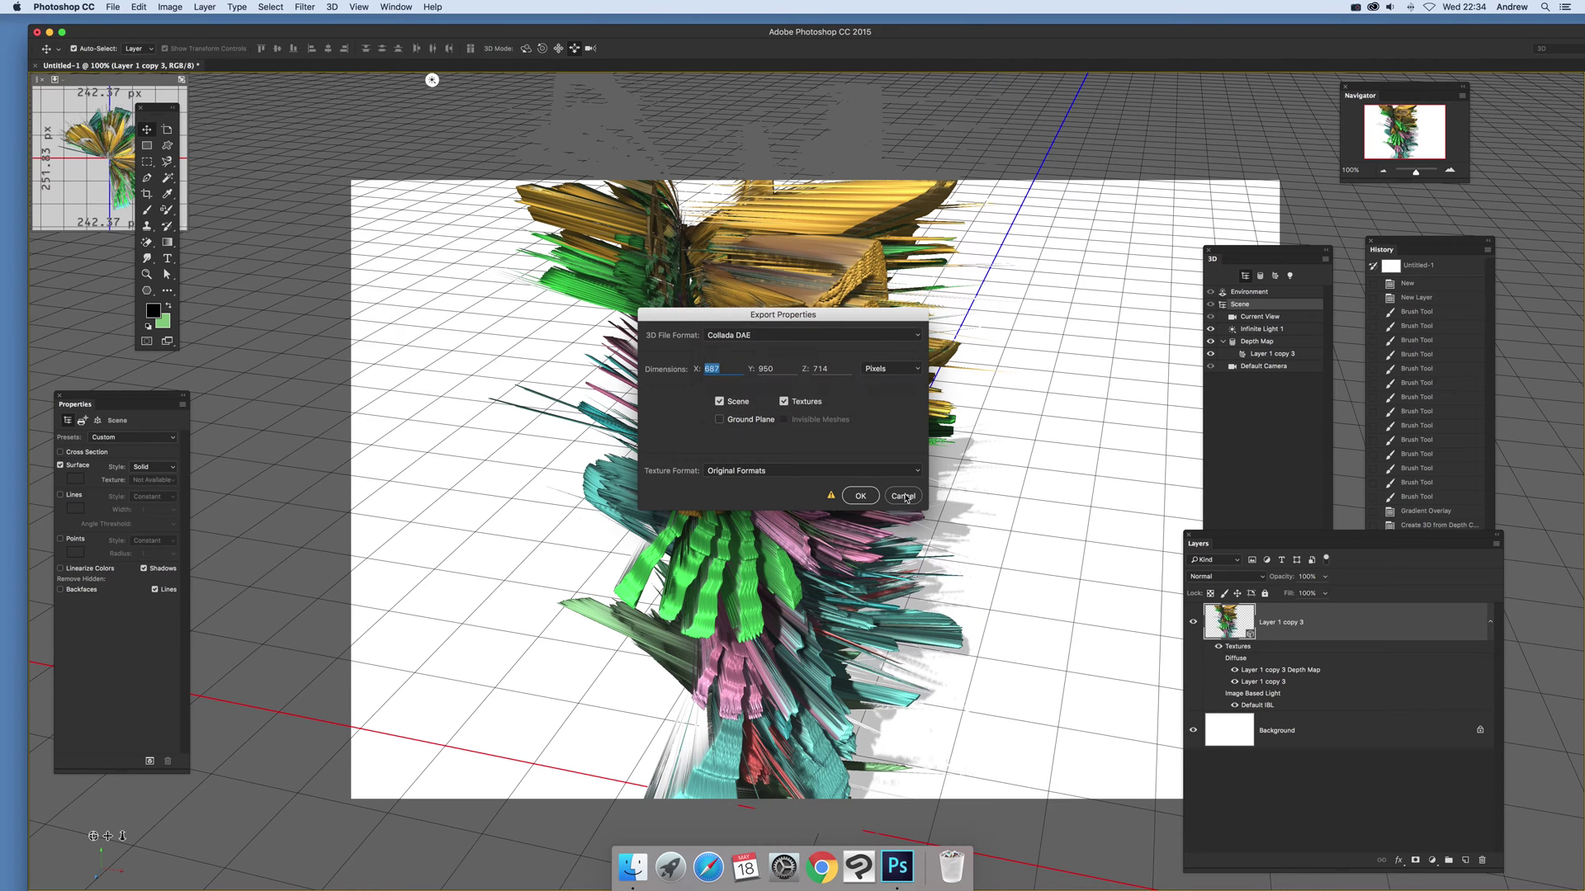
pyautogui.click(905, 496)
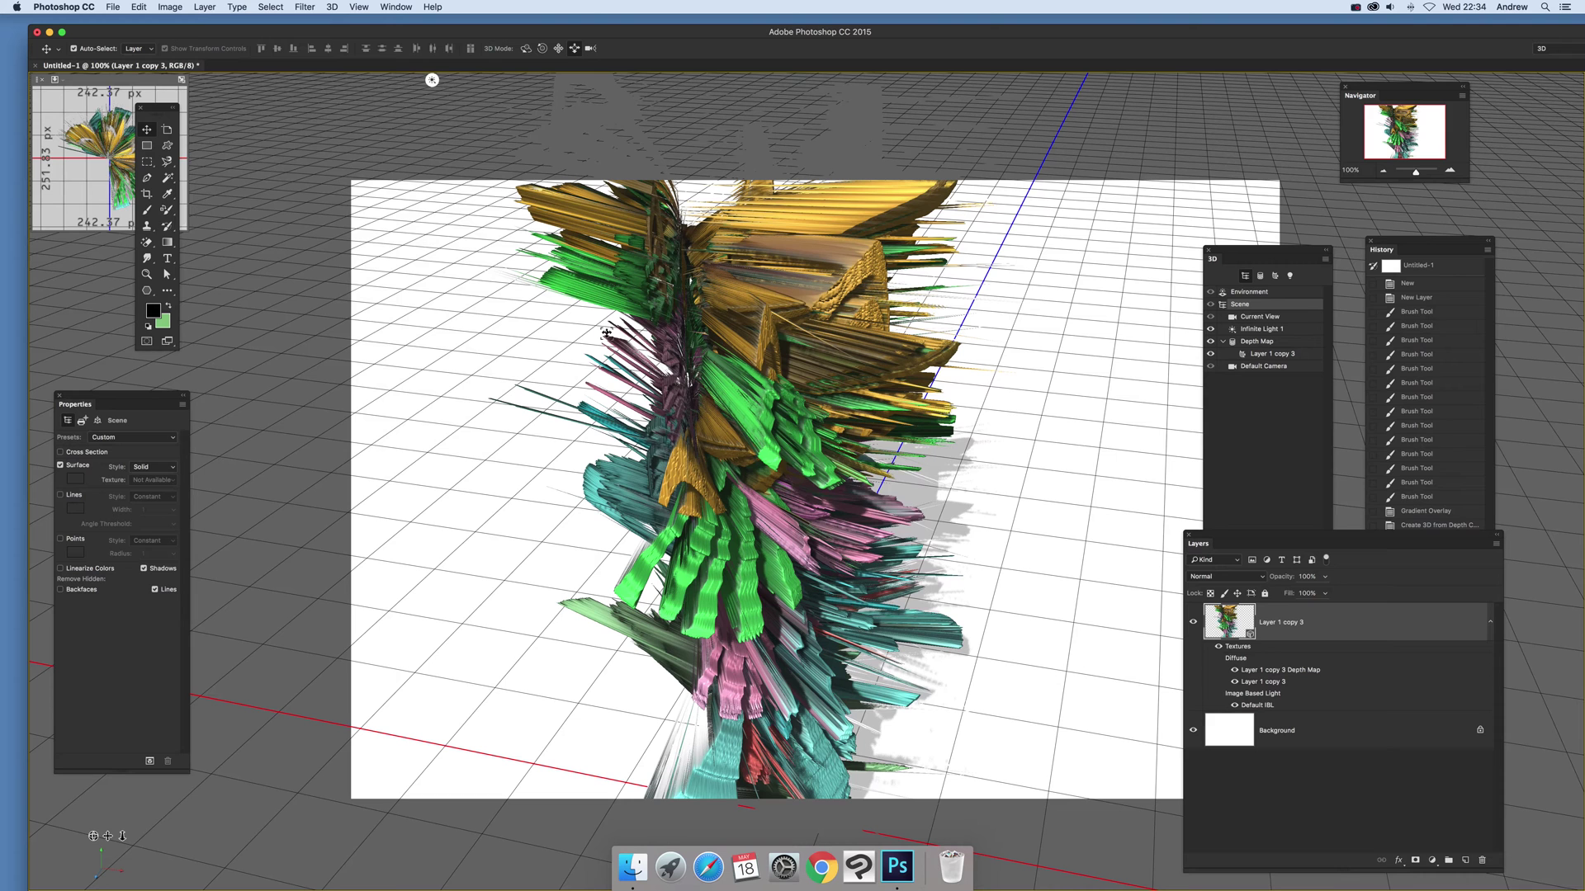